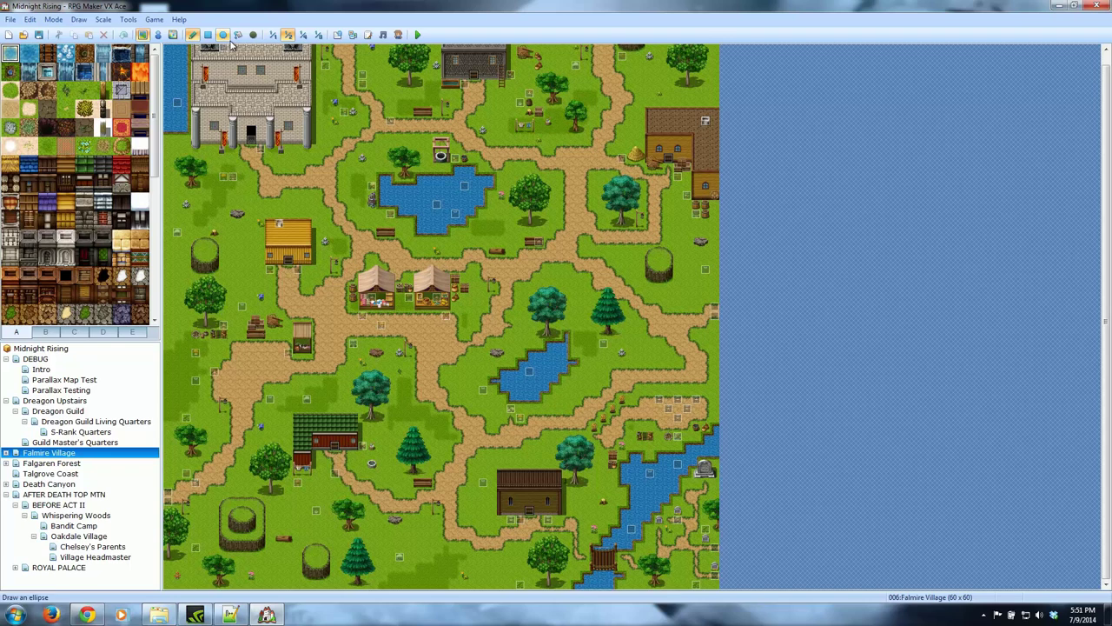
Switch the Falmire Village map to event editing mode
{"action": "left_click", "coordinate": [164, 34]}
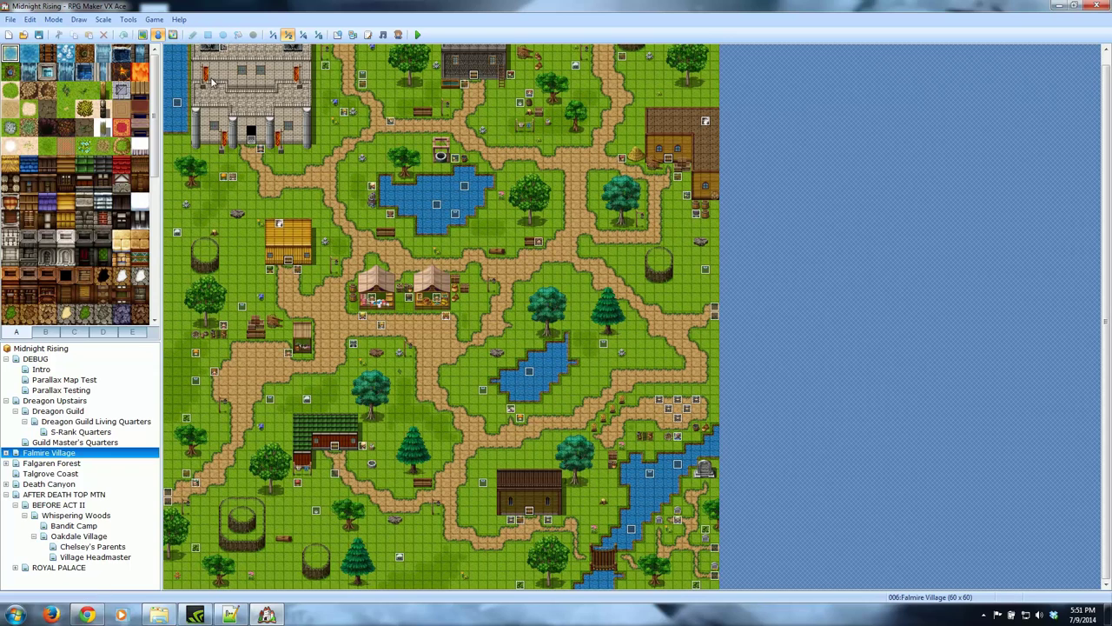
Open the Database's Common Events and name empty slot 009 'QuestTurnInEffect'
{"action": "left_click", "coordinate": [342, 36]}
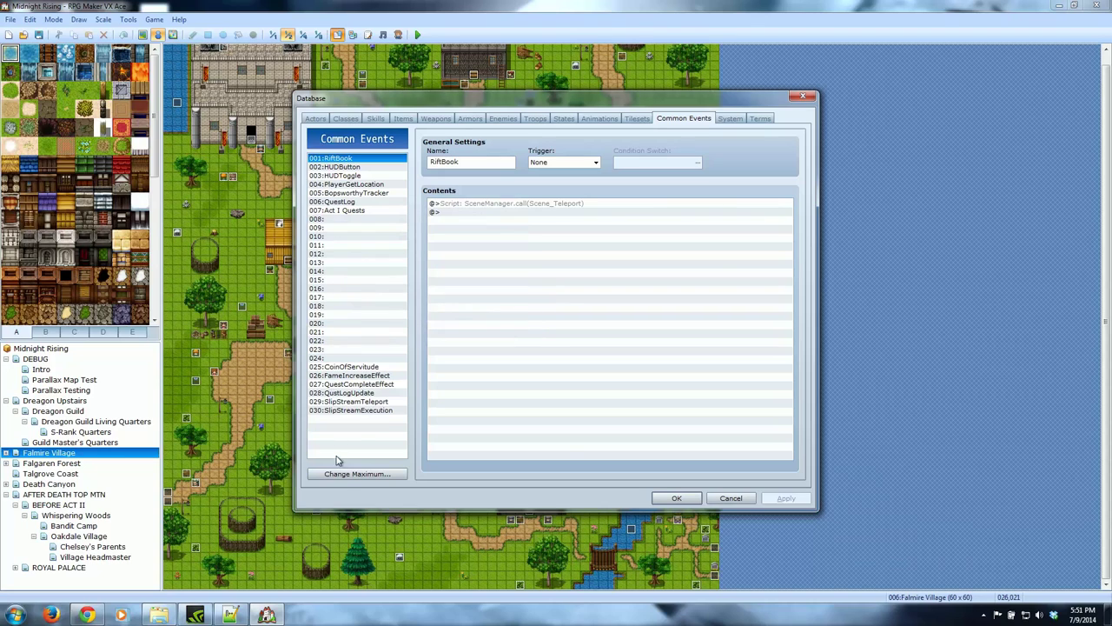
{"action": "left_click", "coordinate": [330, 229]}
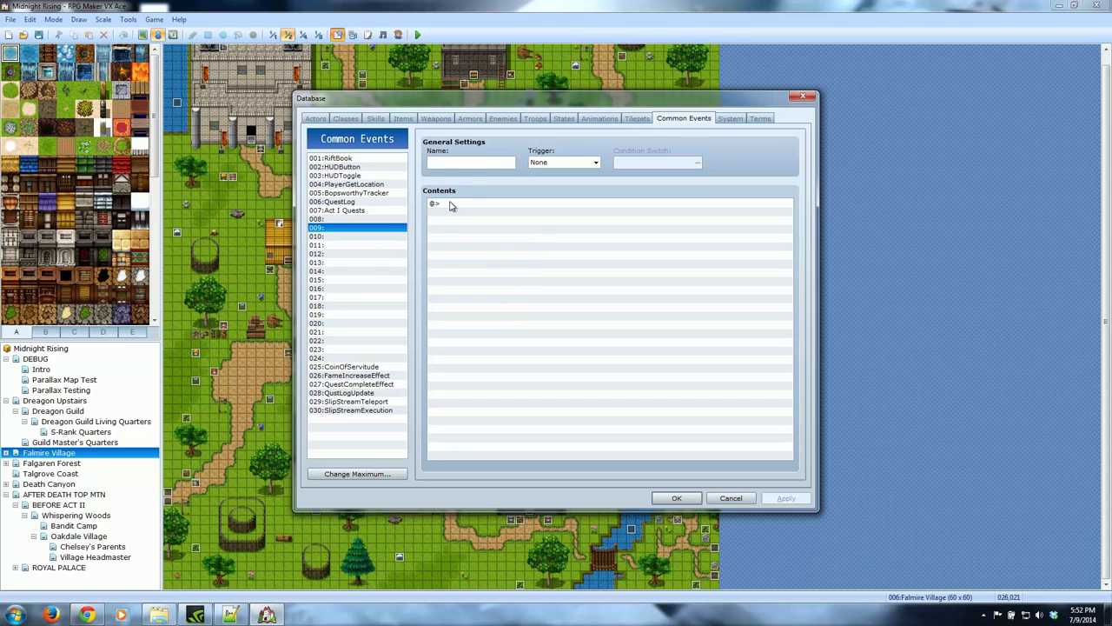
{"action": "type", "text": "Quest"}
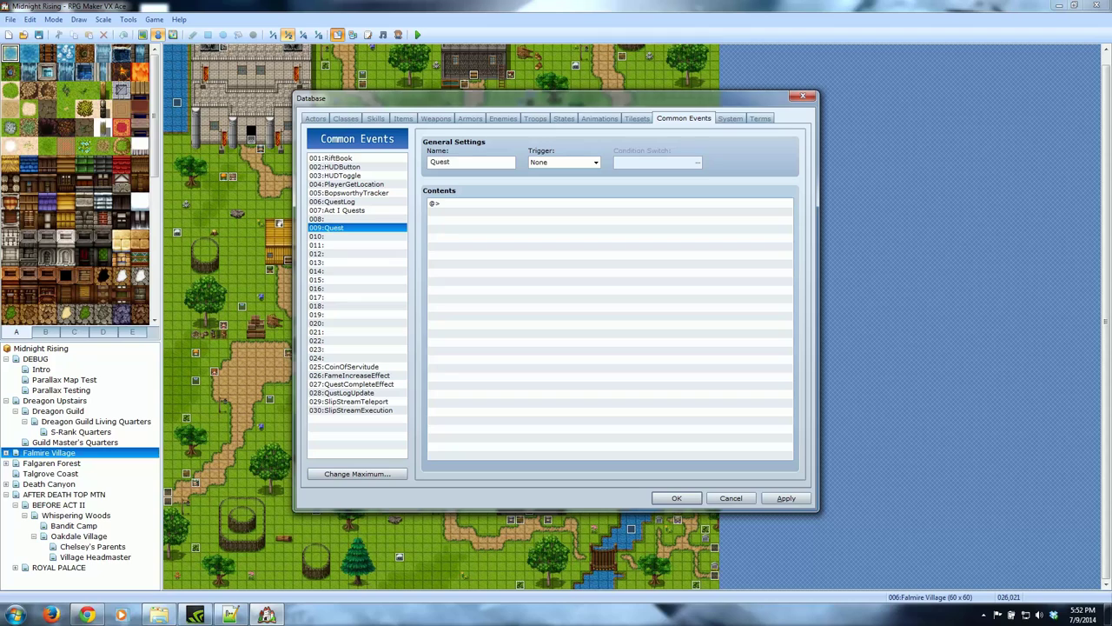
{"action": "type", "text": "TurnInEffect"}
Try the None, Autorun and Parallel Process trigger options for QuestTurnInEffect
{"action": "mouse_move", "coordinate": [596, 168]}
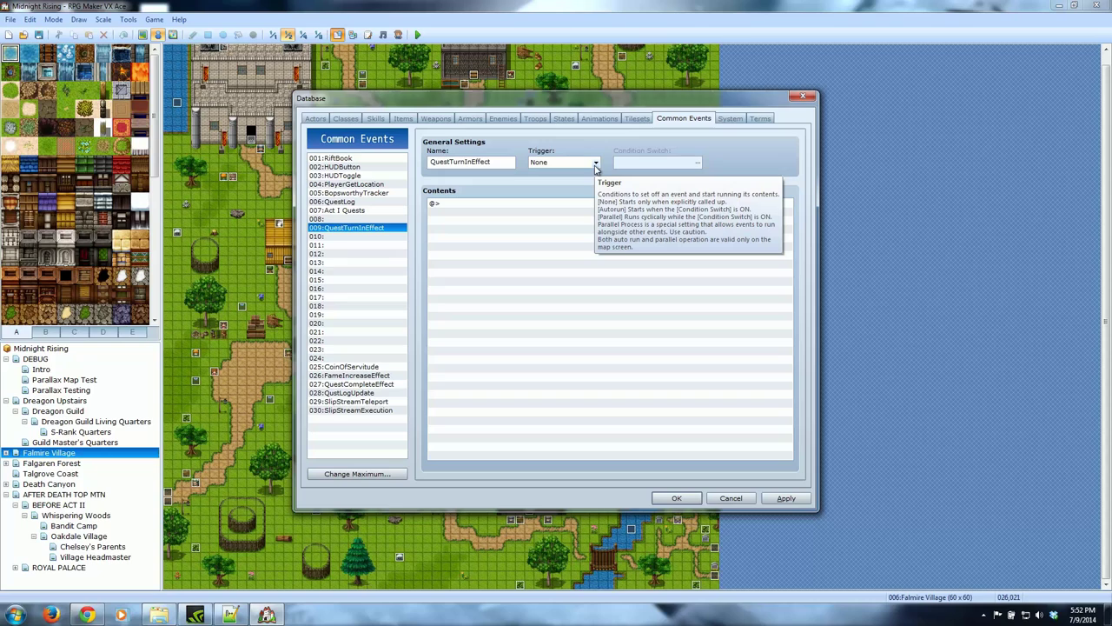
{"action": "left_click", "coordinate": [596, 165]}
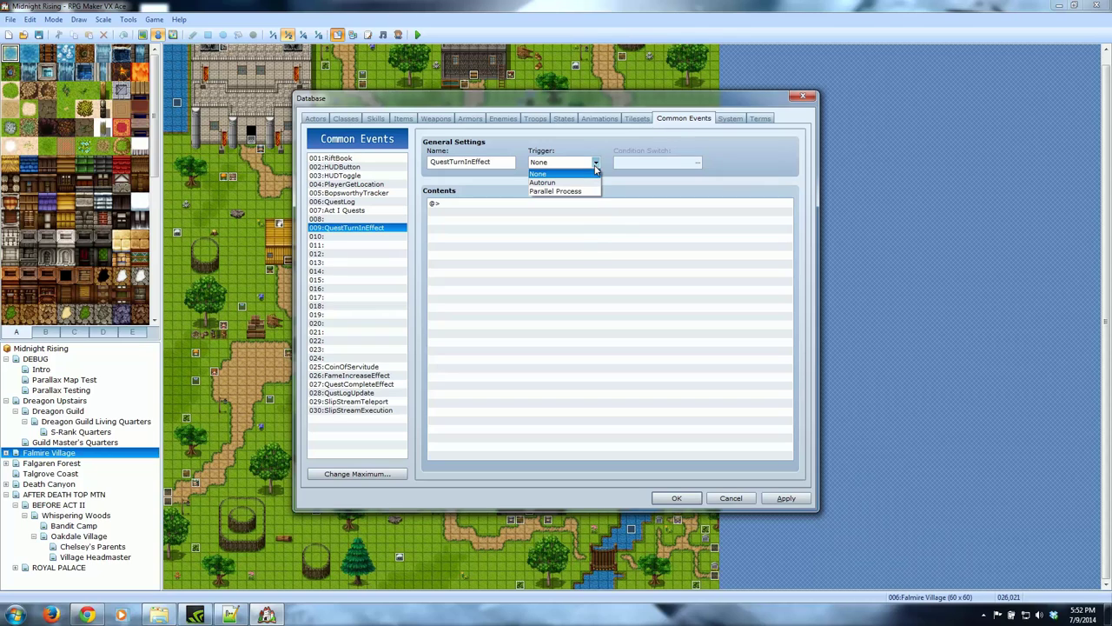
{"action": "left_click", "coordinate": [547, 175]}
{"action": "left_click", "coordinate": [596, 165]}
{"action": "left_click", "coordinate": [557, 184]}
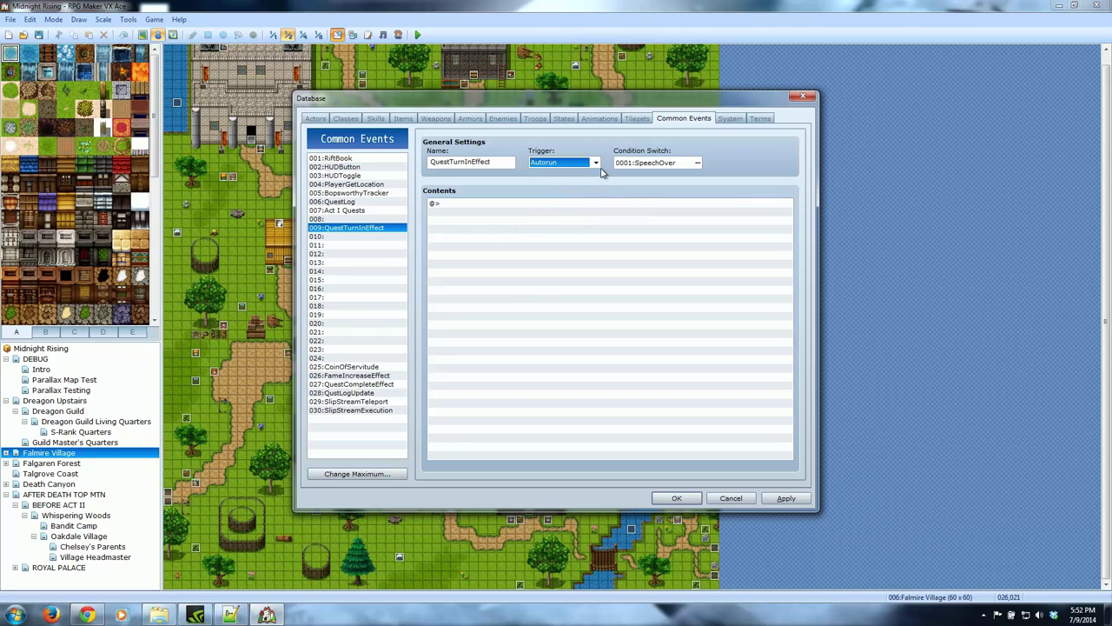
{"action": "left_click", "coordinate": [598, 165]}
{"action": "left_click", "coordinate": [572, 193]}
Set the trigger to Autorun and bring up the condition switch list
{"action": "left_click", "coordinate": [597, 163]}
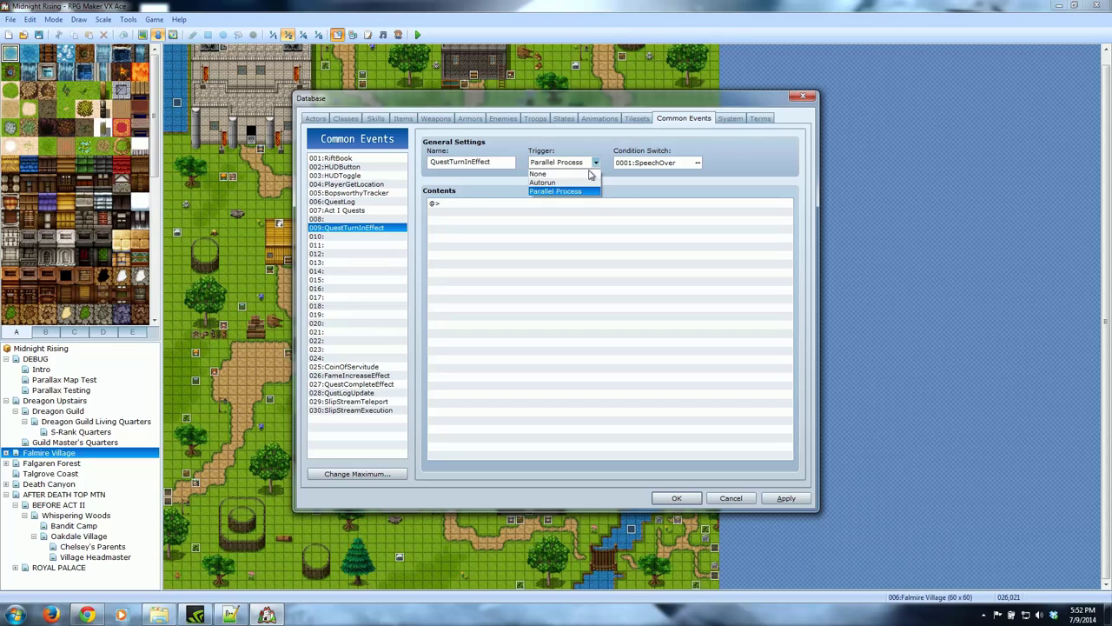
{"action": "left_click", "coordinate": [595, 173]}
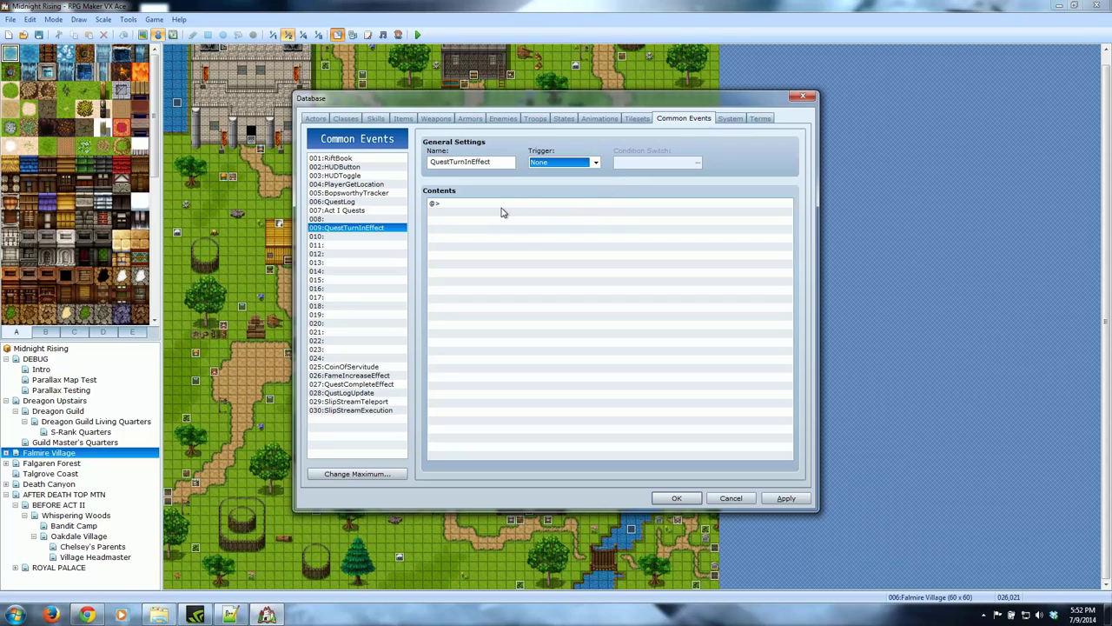
{"action": "left_click", "coordinate": [594, 164]}
{"action": "left_click", "coordinate": [574, 182]}
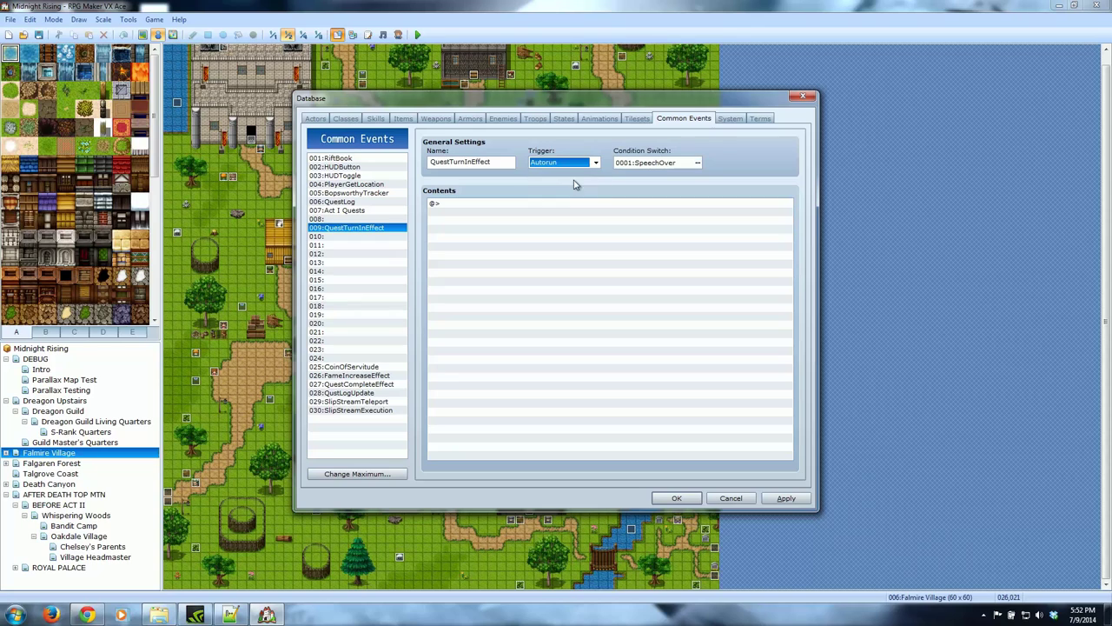
{"action": "left_click", "coordinate": [697, 164]}
Choose switch 0046 as QuestTurnInEffect's condition switch
{"action": "left_click", "coordinate": [504, 241]}
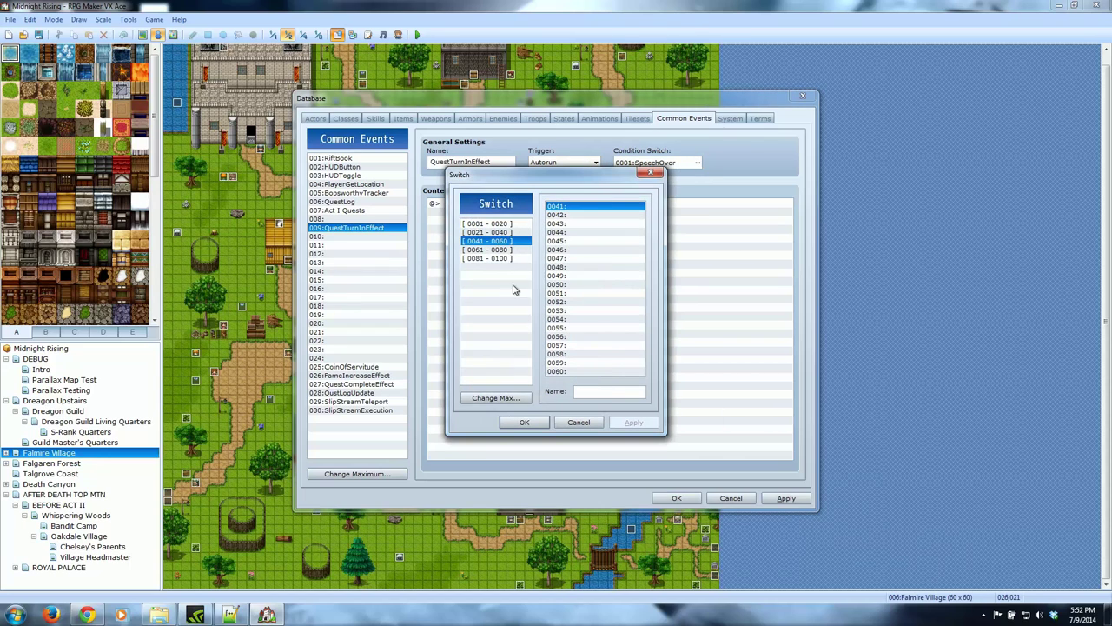
{"action": "left_click", "coordinate": [613, 259]}
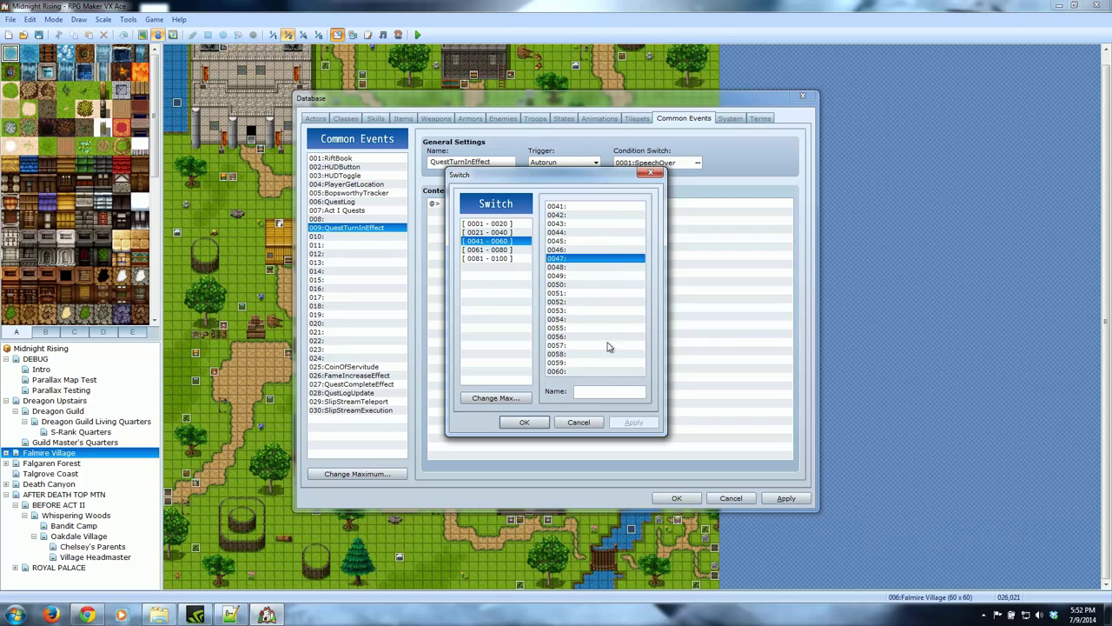
{"action": "left_click", "coordinate": [596, 424]}
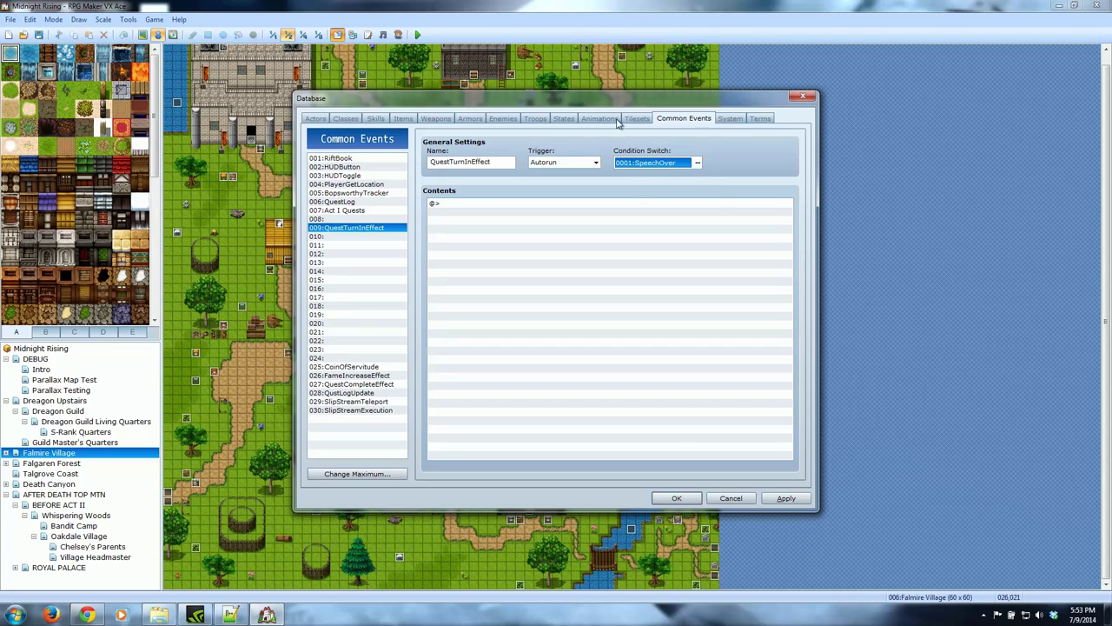
{"action": "left_click", "coordinate": [697, 163]}
{"action": "left_click", "coordinate": [578, 421]}
{"action": "left_click", "coordinate": [697, 162]}
{"action": "left_click", "coordinate": [575, 250]}
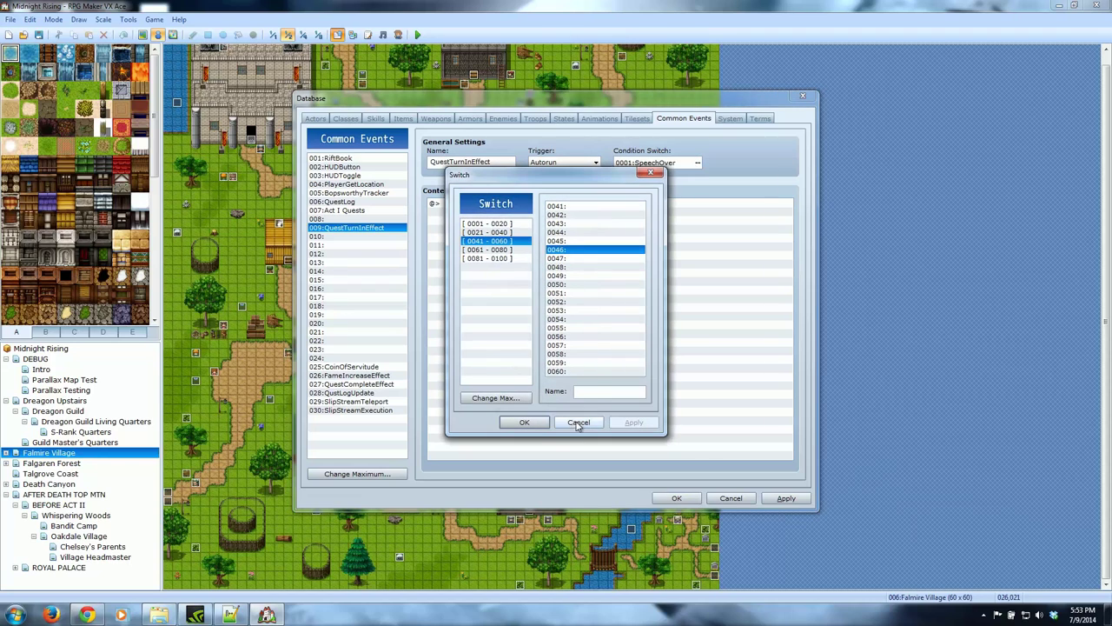
{"action": "left_click", "coordinate": [524, 423]}
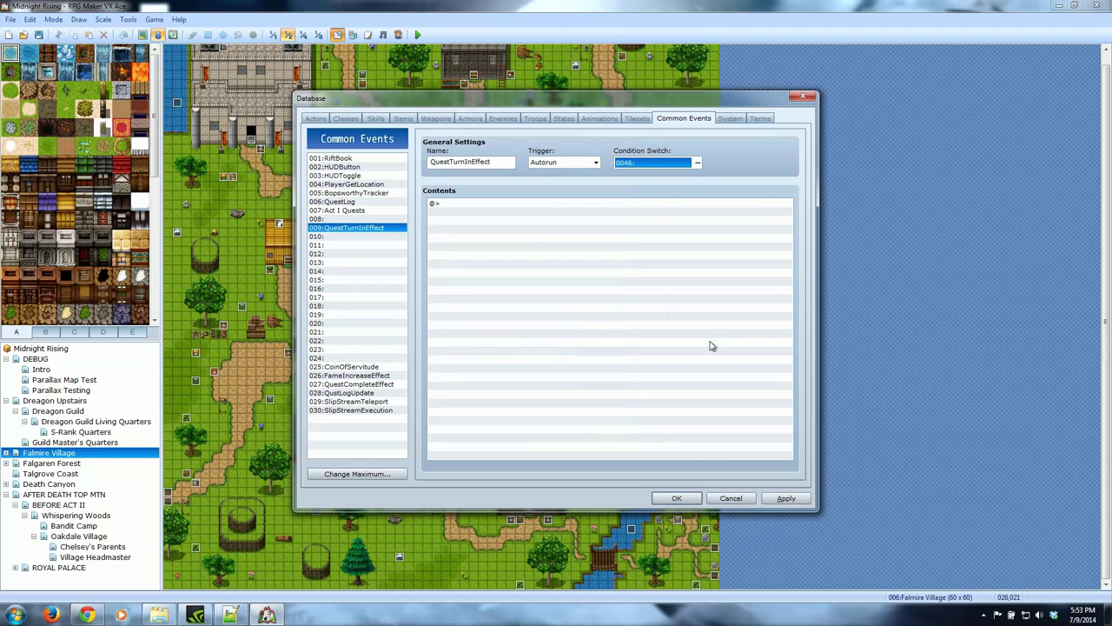
Try Parallel Process, then set the trigger back to None
{"action": "left_click", "coordinate": [596, 163]}
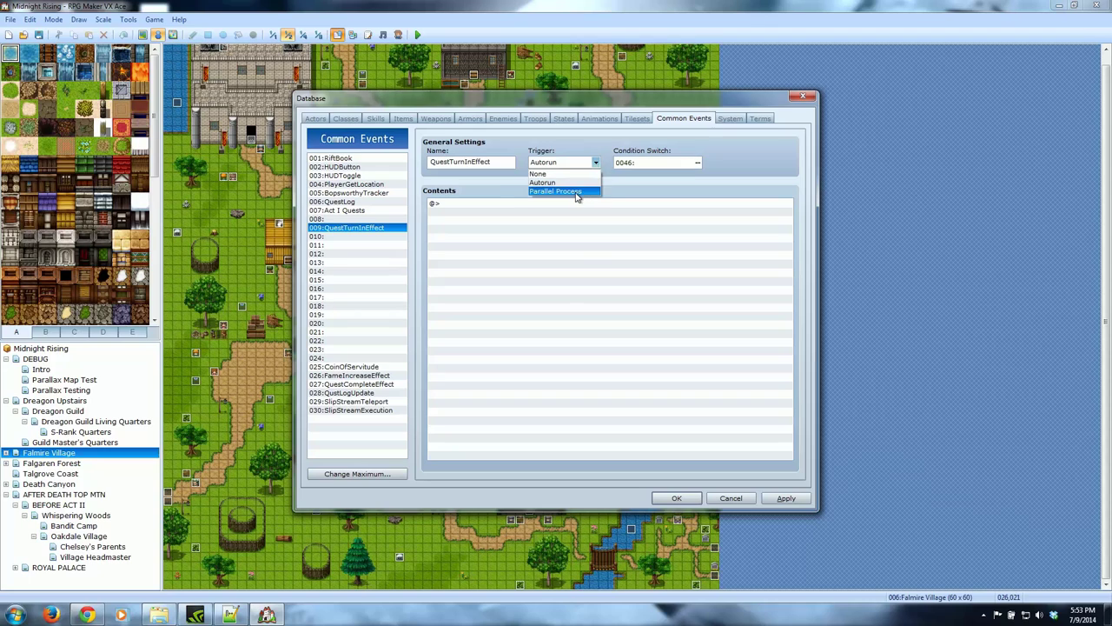
{"action": "left_click", "coordinate": [584, 190]}
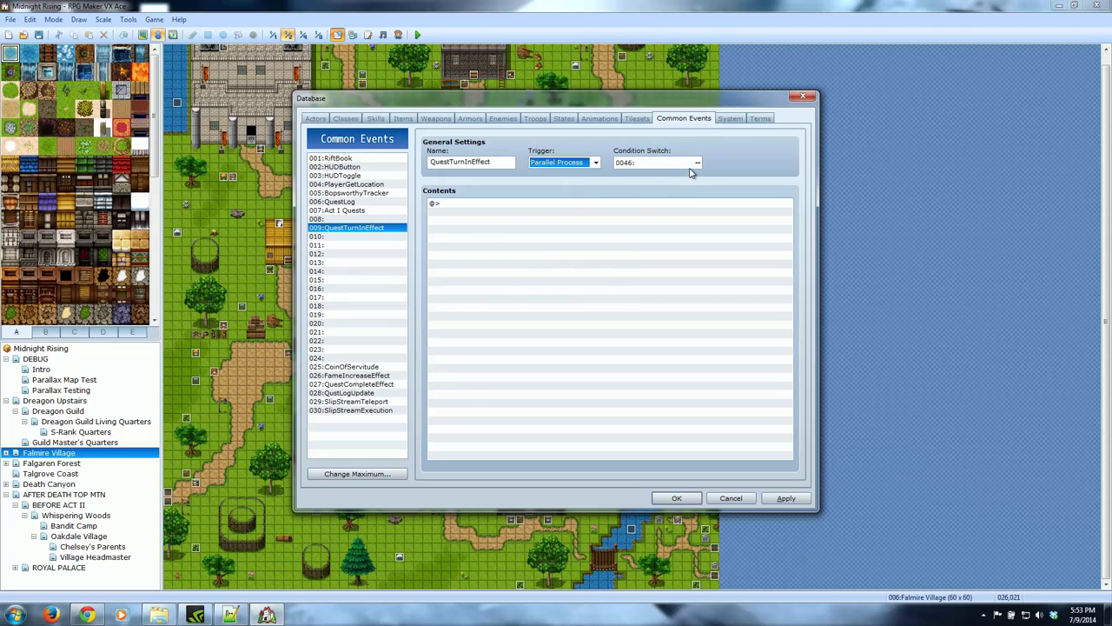
{"action": "left_click", "coordinate": [595, 164]}
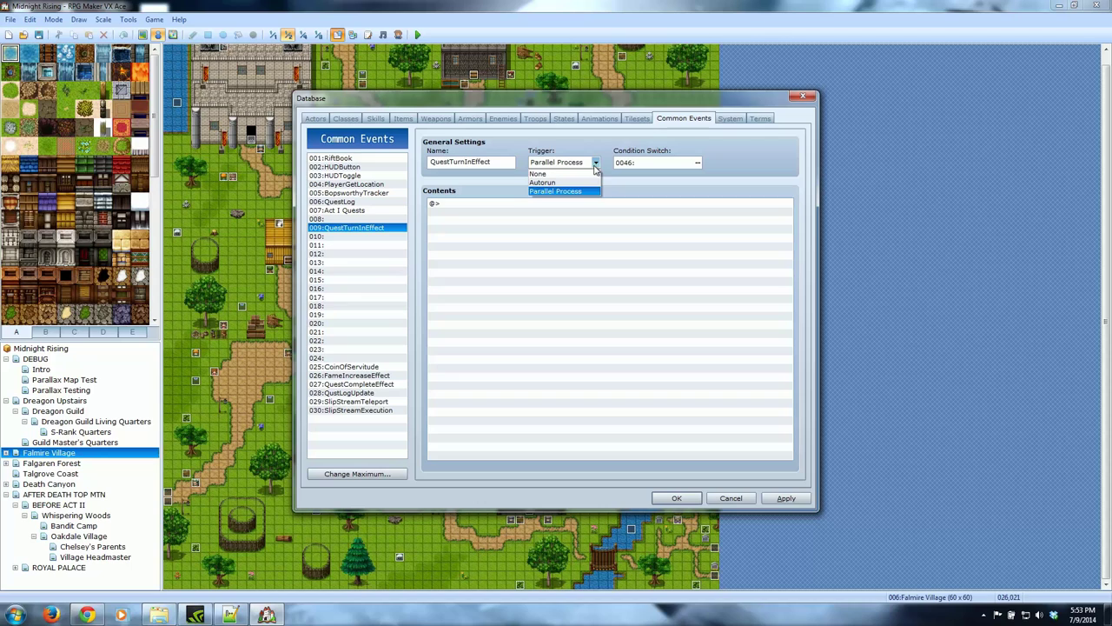
{"action": "left_click", "coordinate": [557, 175]}
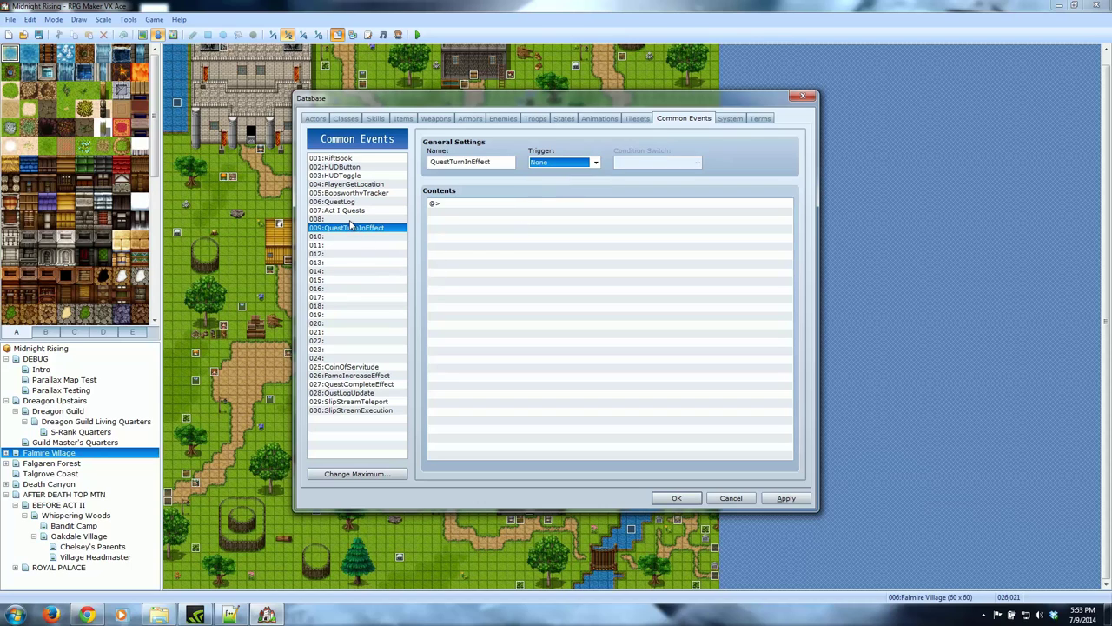
Add a Show Text message 'You have completed the quest!' to the event
{"action": "left_click", "coordinate": [471, 206]}
{"action": "right_click", "coordinate": [476, 209]}
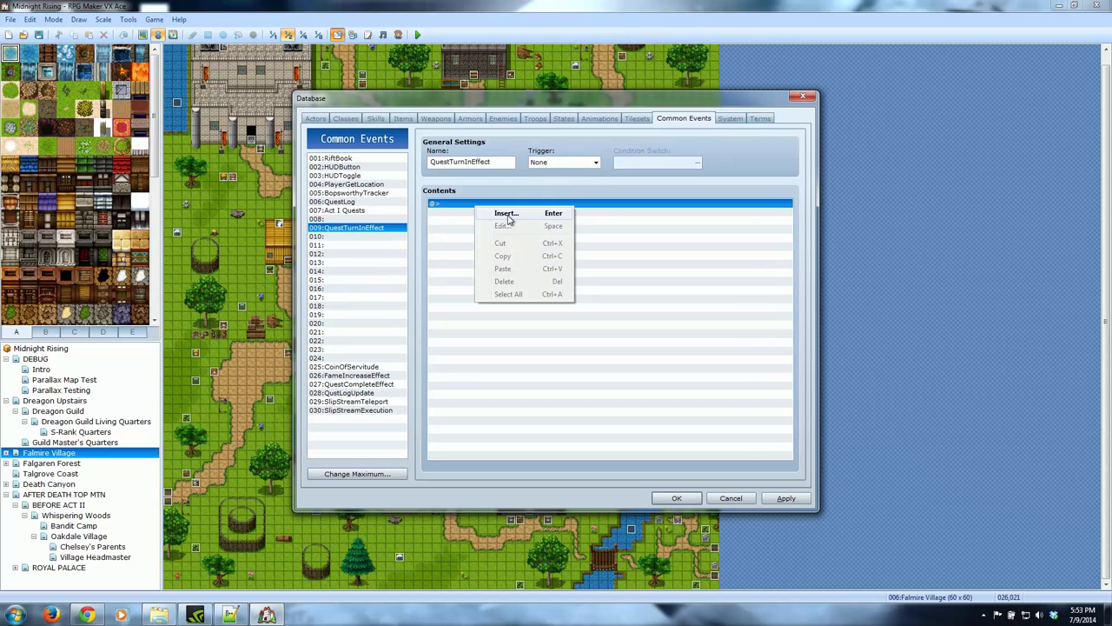
{"action": "left_click", "coordinate": [538, 216]}
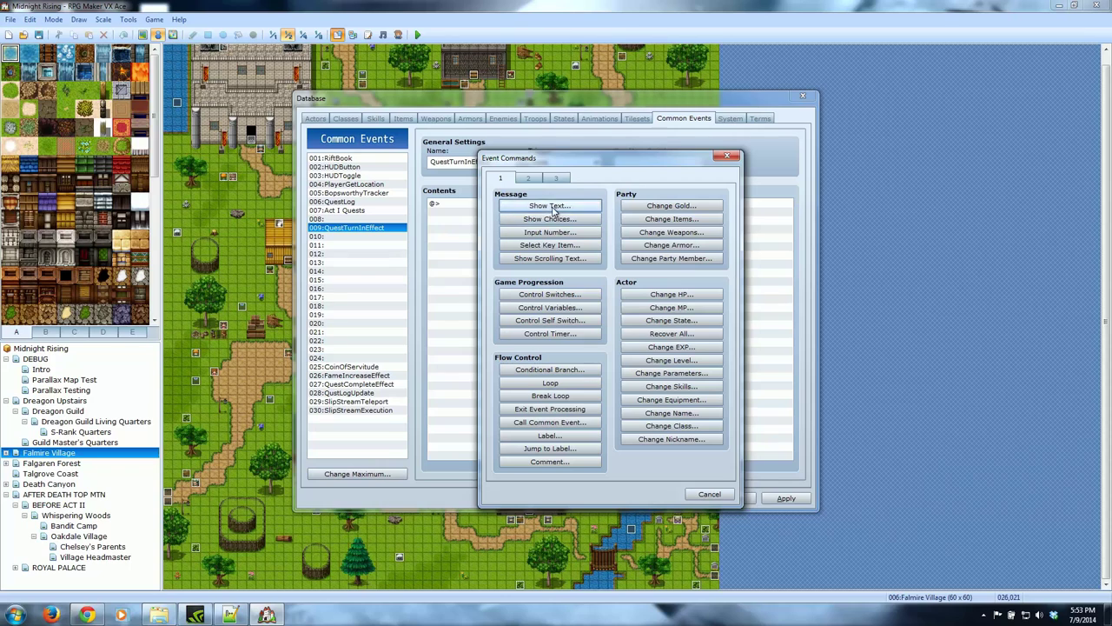
{"action": "left_click", "coordinate": [556, 206]}
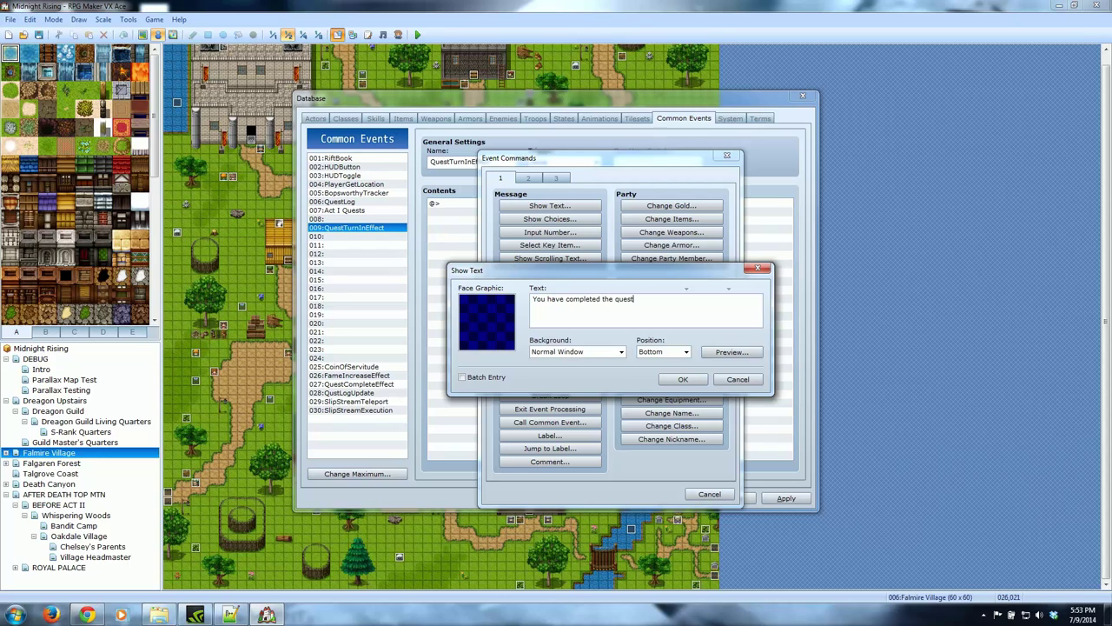
{"action": "left_click", "coordinate": [694, 380]}
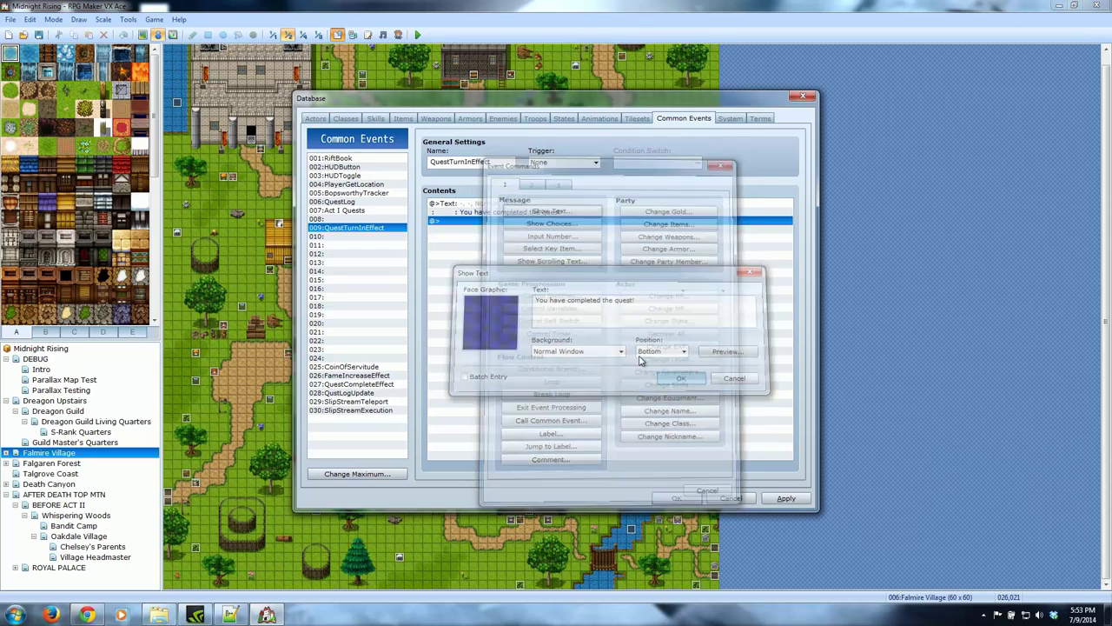
Add a Play SE command playing Applause2 after the message
{"action": "right_click", "coordinate": [482, 222]}
{"action": "left_click", "coordinate": [519, 228]}
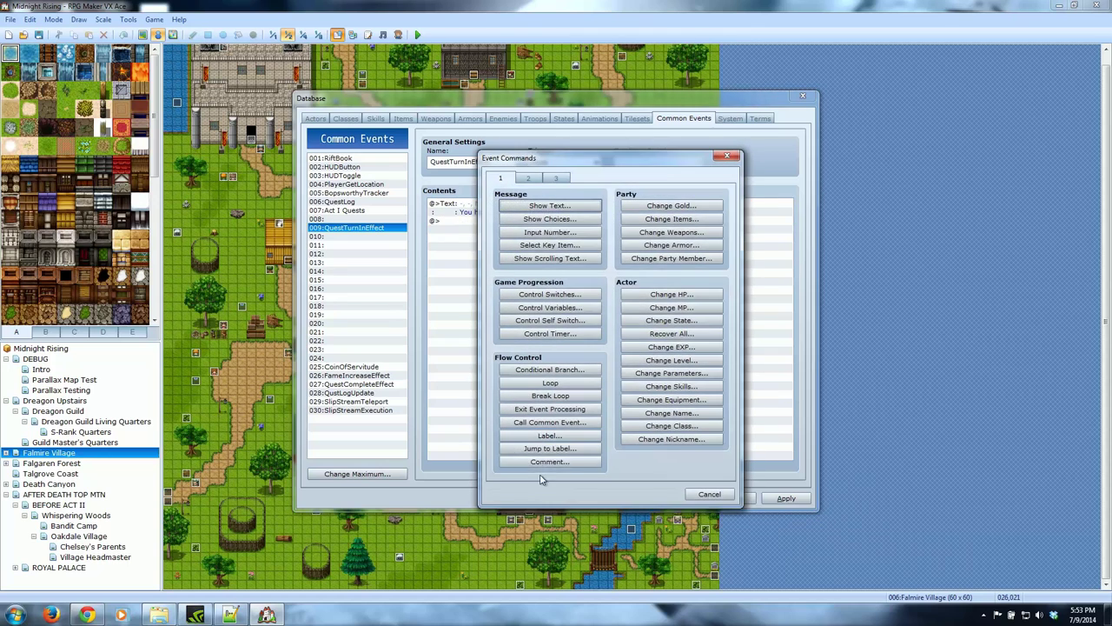
{"action": "left_click", "coordinate": [529, 178]}
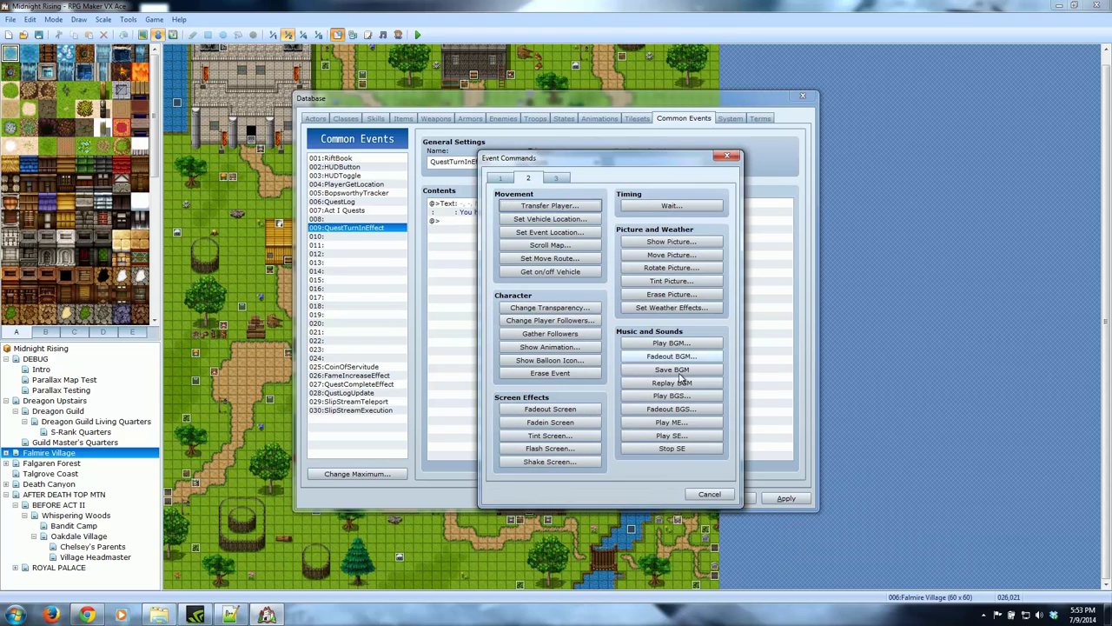
{"action": "left_click", "coordinate": [669, 436]}
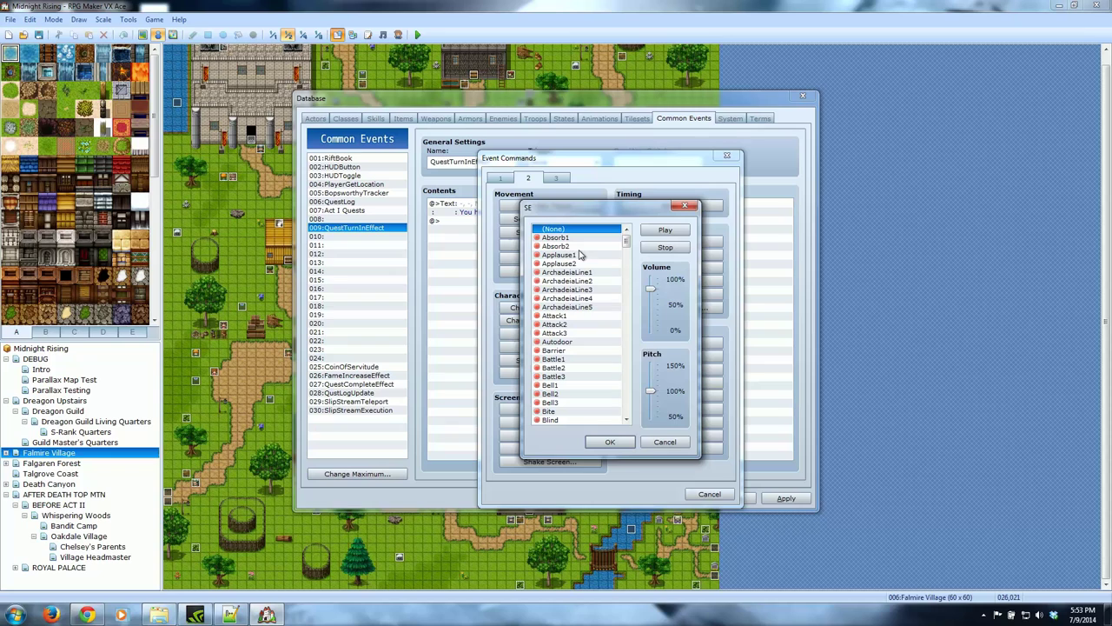
{"action": "left_click", "coordinate": [572, 263]}
{"action": "left_click", "coordinate": [610, 442]}
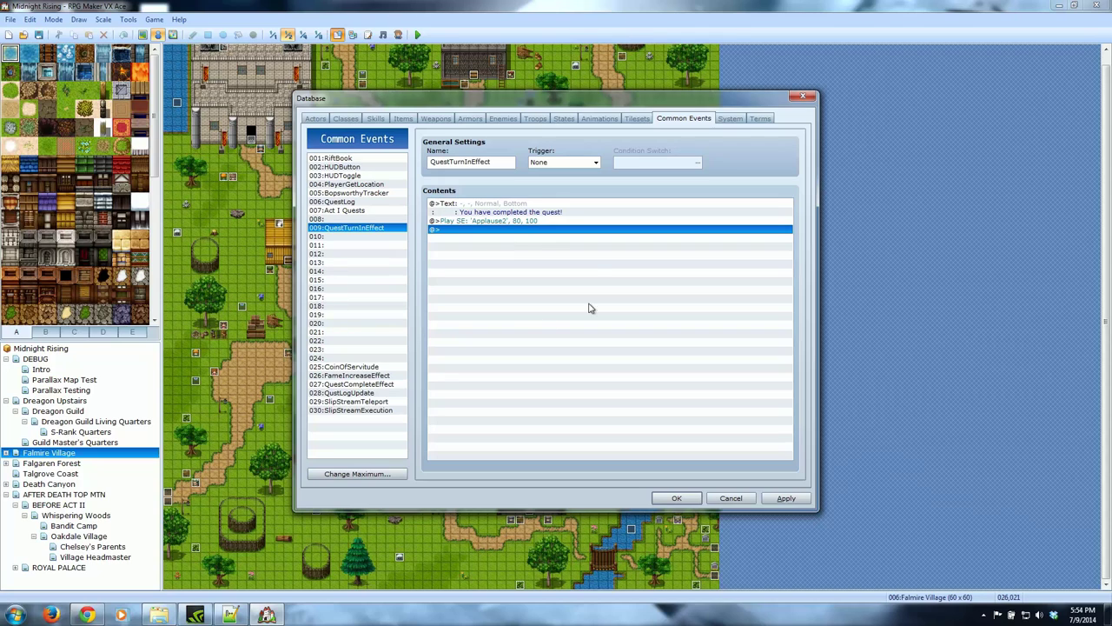
Review the two commands, then apply the changes and close the database
{"action": "left_click", "coordinate": [508, 220]}
{"action": "left_click", "coordinate": [501, 209]}
{"action": "left_click", "coordinate": [500, 232]}
{"action": "left_click", "coordinate": [781, 500]}
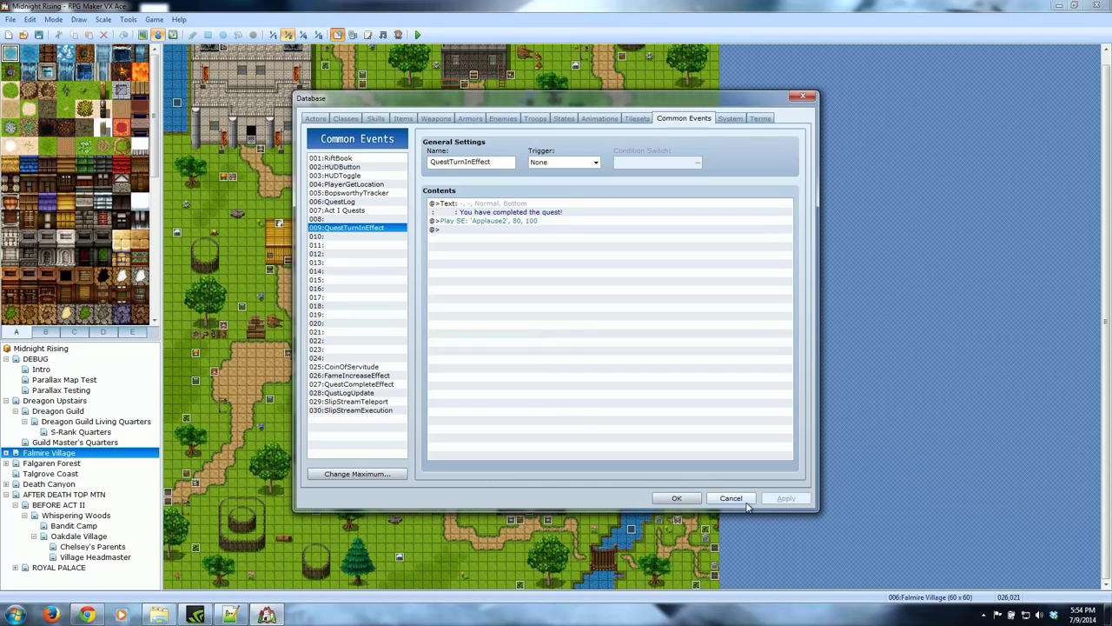
{"action": "left_click", "coordinate": [679, 500]}
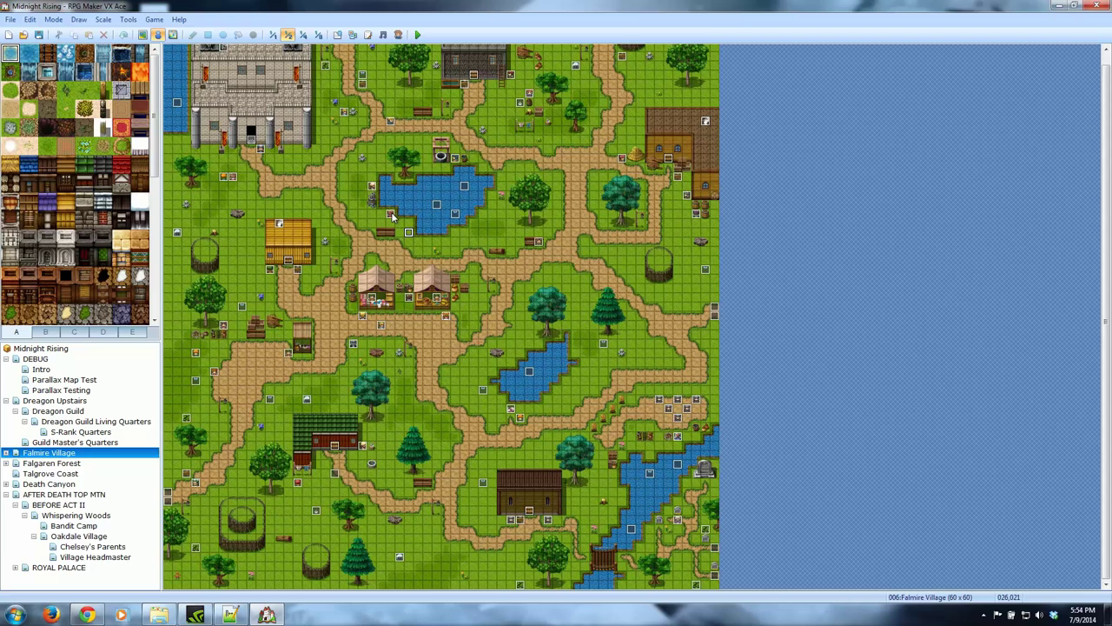
Open the pond villager's event EV072 and try inserting a command after its dialogue
{"action": "double_click", "coordinate": [407, 230]}
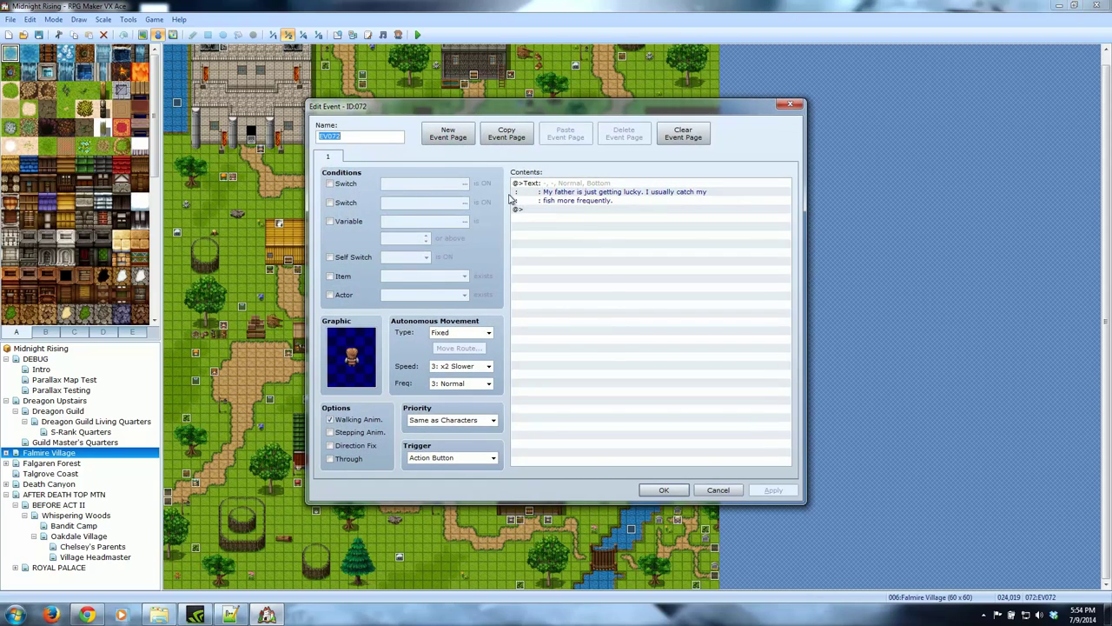
{"action": "right_click", "coordinate": [551, 211]}
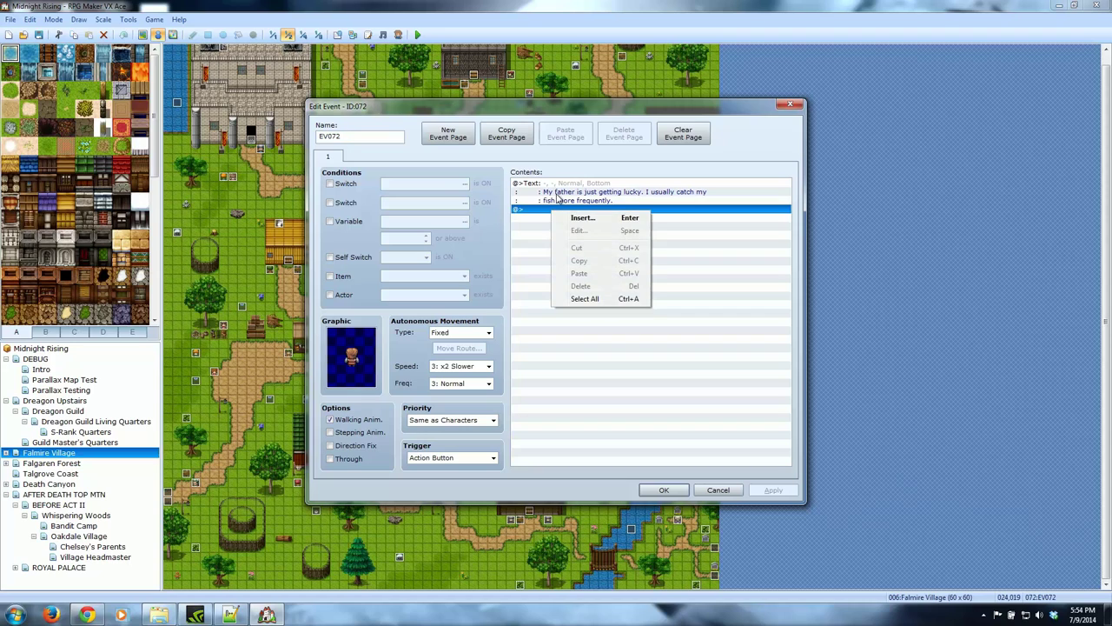
{"action": "left_click", "coordinate": [582, 217]}
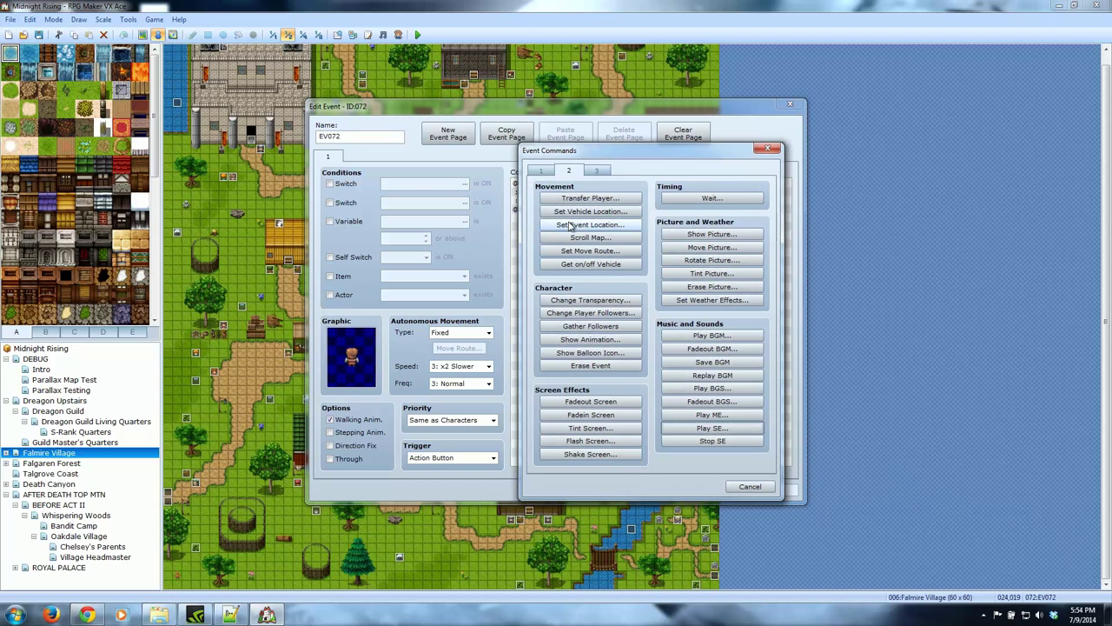
{"action": "left_click", "coordinate": [750, 486]}
Add a Call Common Event command for 009:QuestTurnInEffect after the fishing dialogue
{"action": "right_click", "coordinate": [583, 208]}
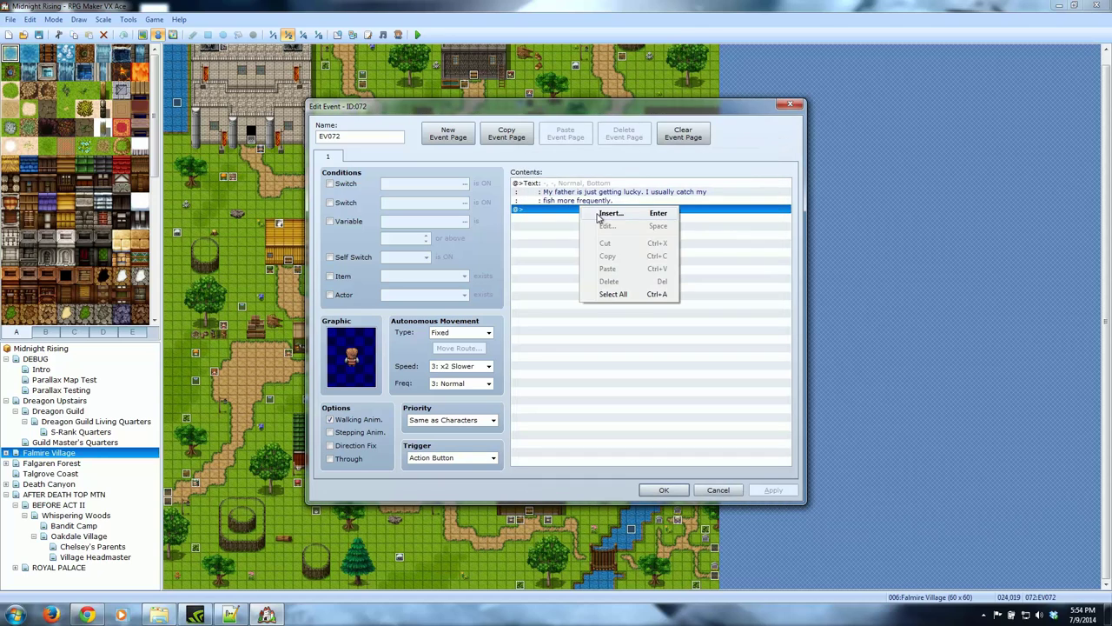
{"action": "left_click", "coordinate": [595, 217]}
{"action": "left_click", "coordinate": [547, 171]}
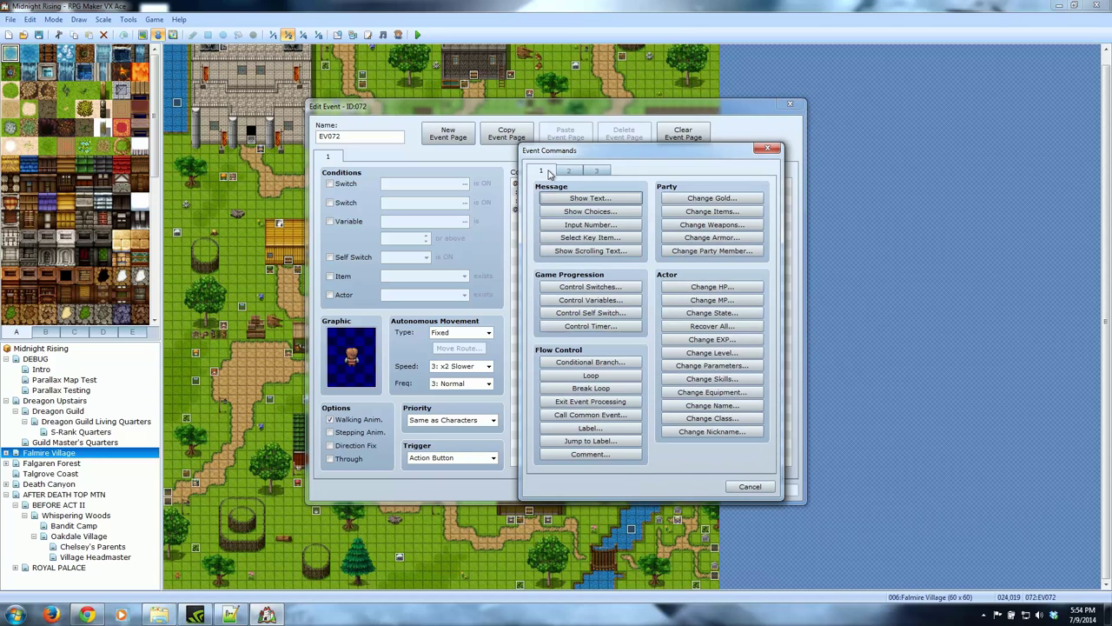
{"action": "left_click", "coordinate": [598, 417]}
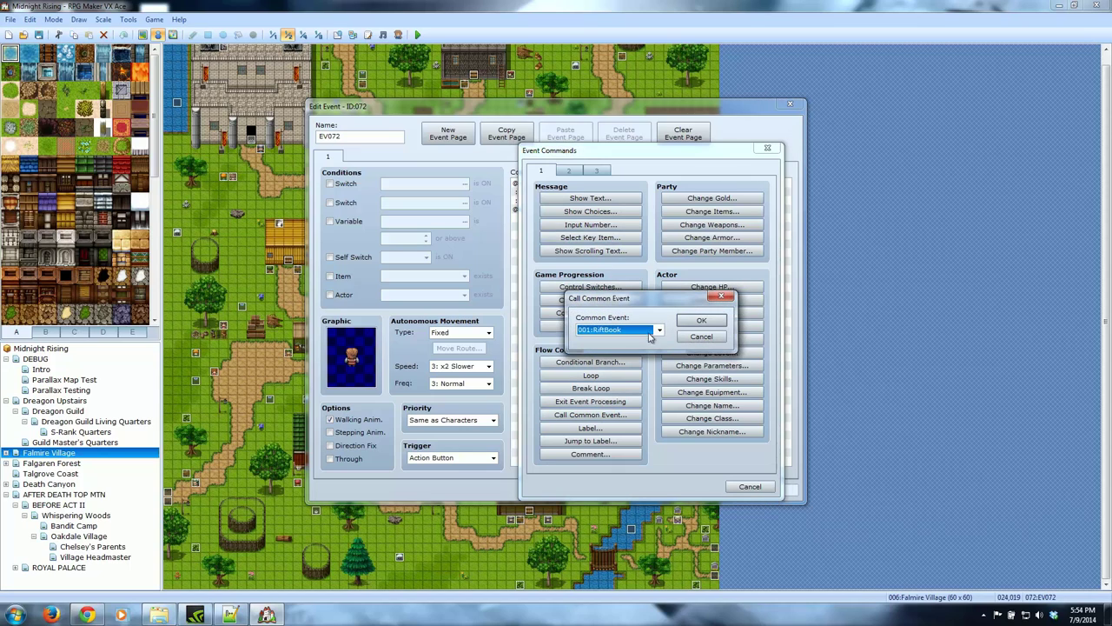
{"action": "left_click", "coordinate": [658, 332]}
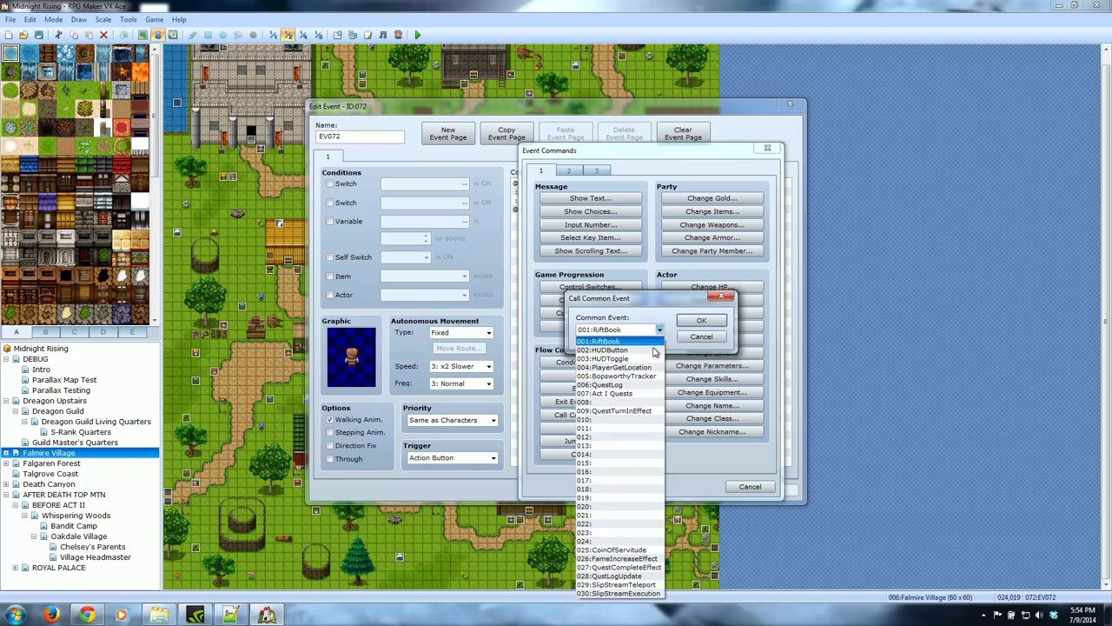
{"action": "left_click", "coordinate": [630, 411]}
{"action": "left_click", "coordinate": [702, 320]}
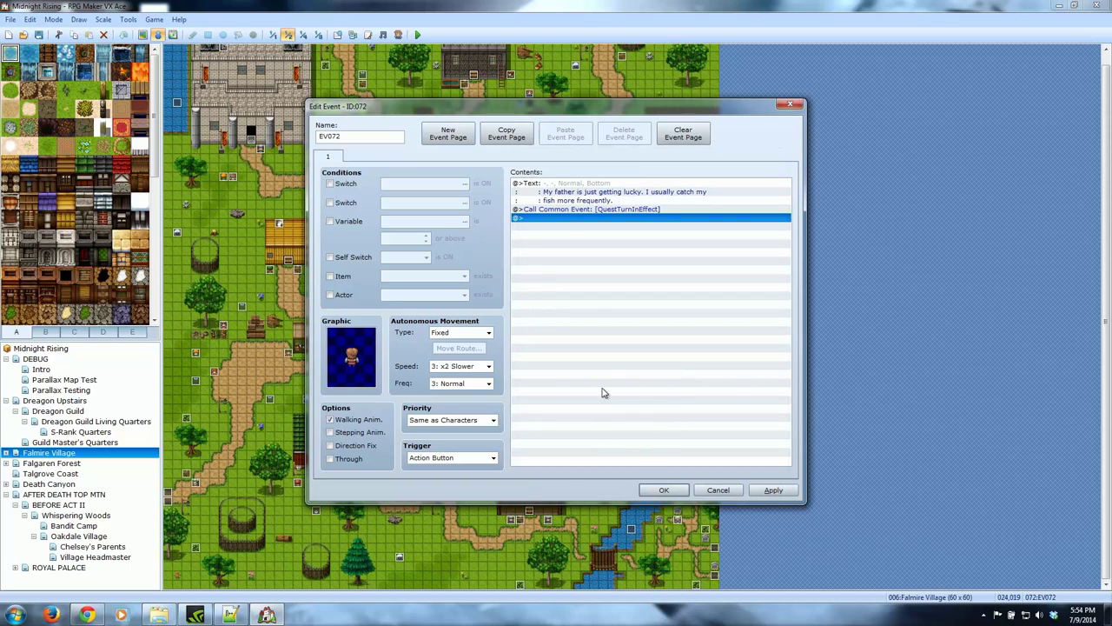
{"action": "left_click", "coordinate": [554, 211]}
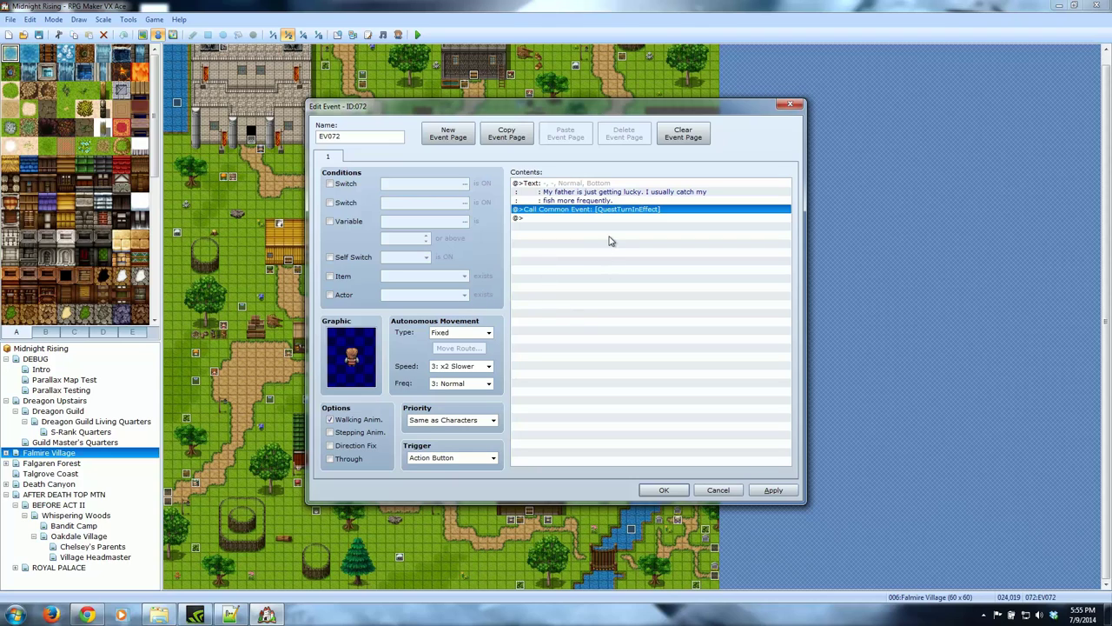
Delete the QuestTurnInEffect call line and cancel out of EV072's event editor
{"action": "left_click", "coordinate": [567, 219]}
{"action": "right_click", "coordinate": [569, 221]}
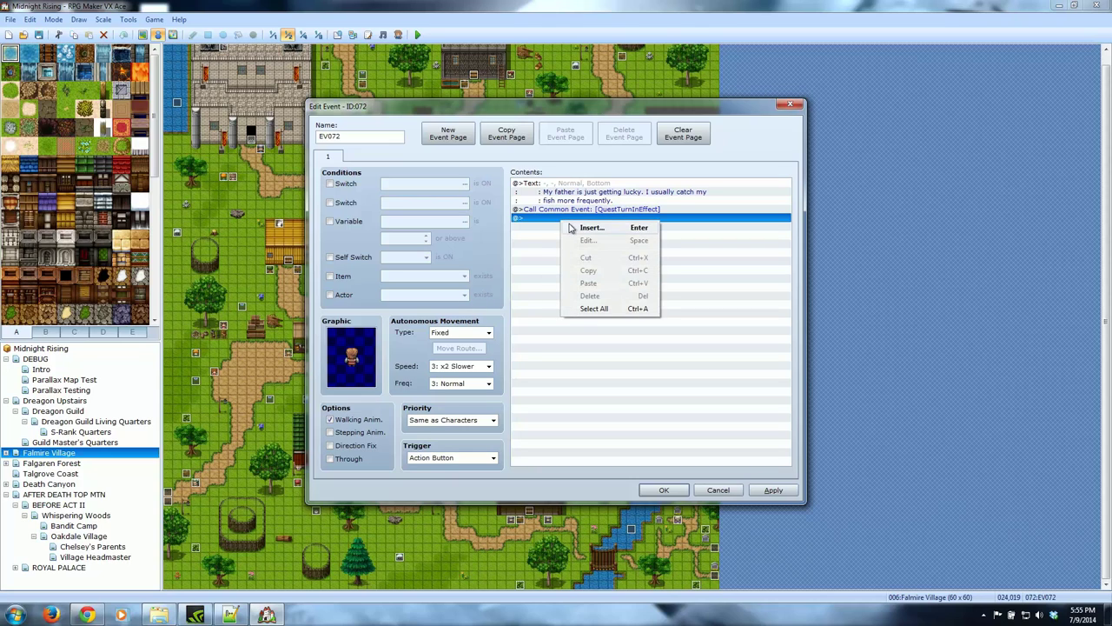
{"action": "left_click", "coordinate": [535, 242]}
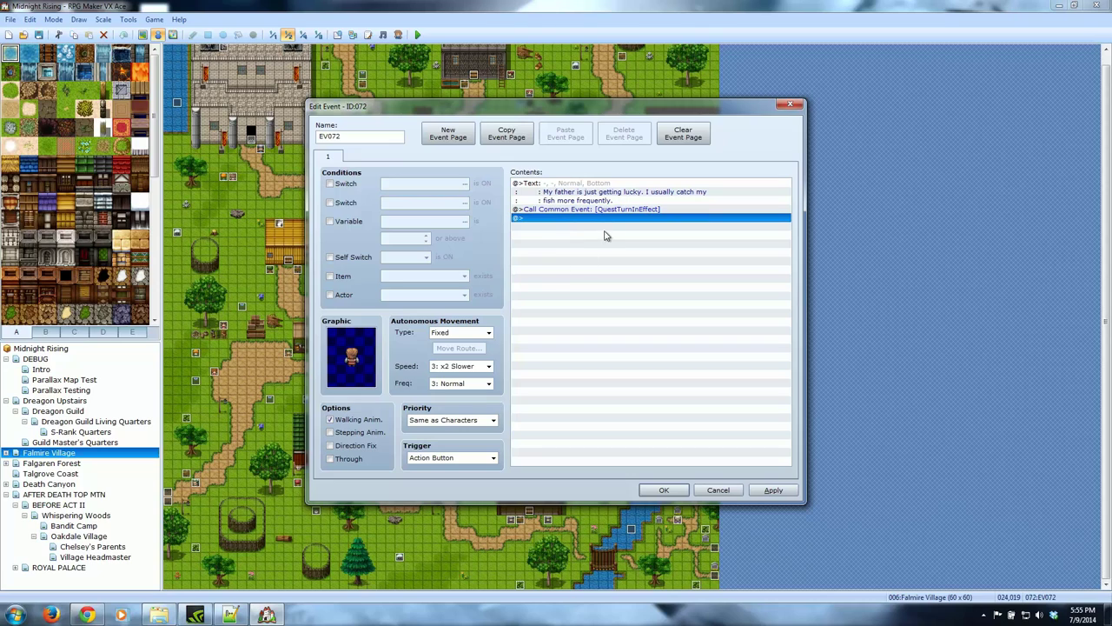
{"action": "left_click", "coordinate": [556, 211]}
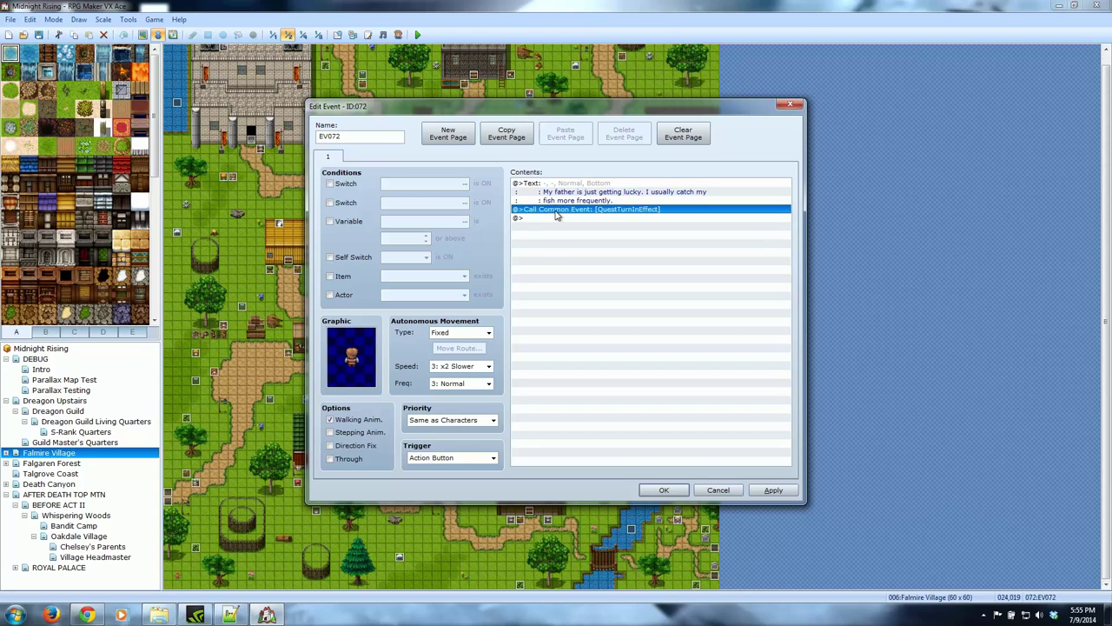
{"action": "right_click", "coordinate": [557, 216]}
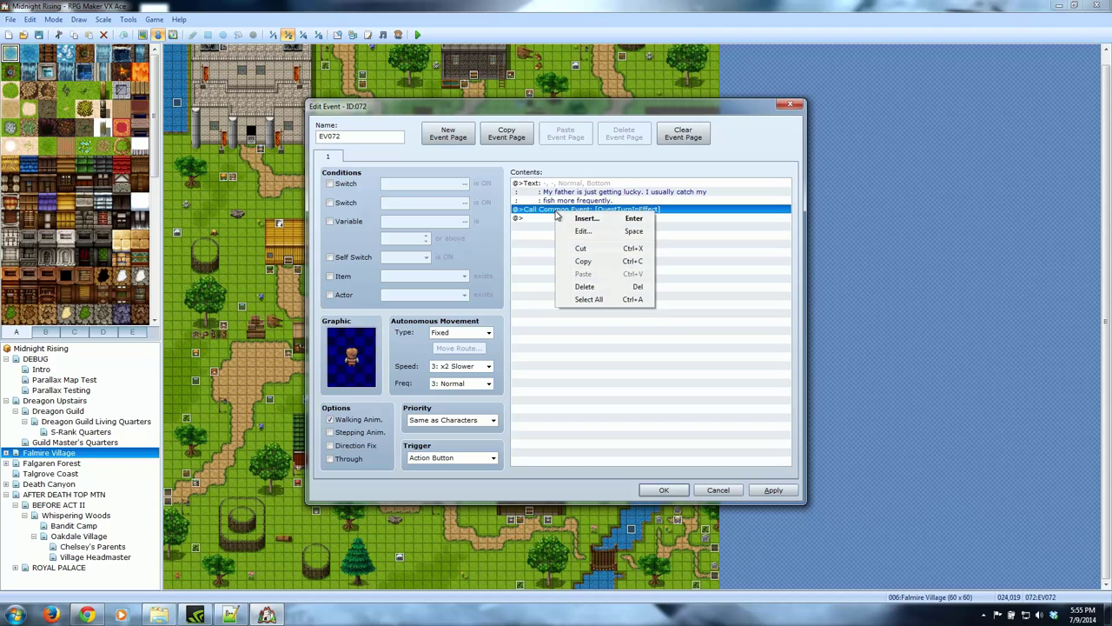
{"action": "left_click", "coordinate": [582, 288]}
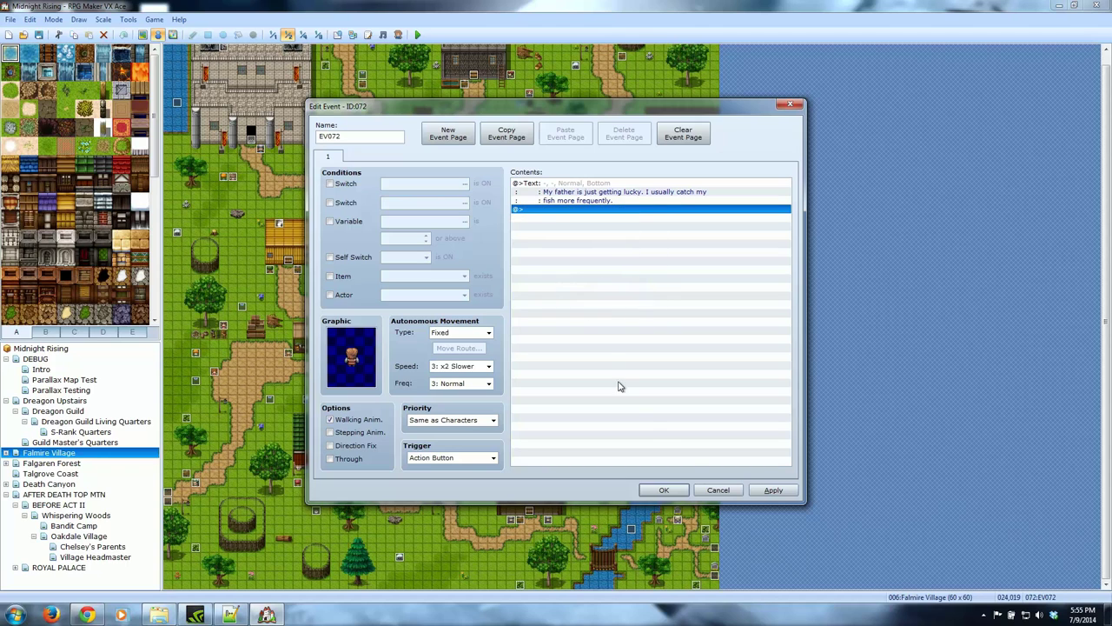
{"action": "left_click", "coordinate": [711, 490]}
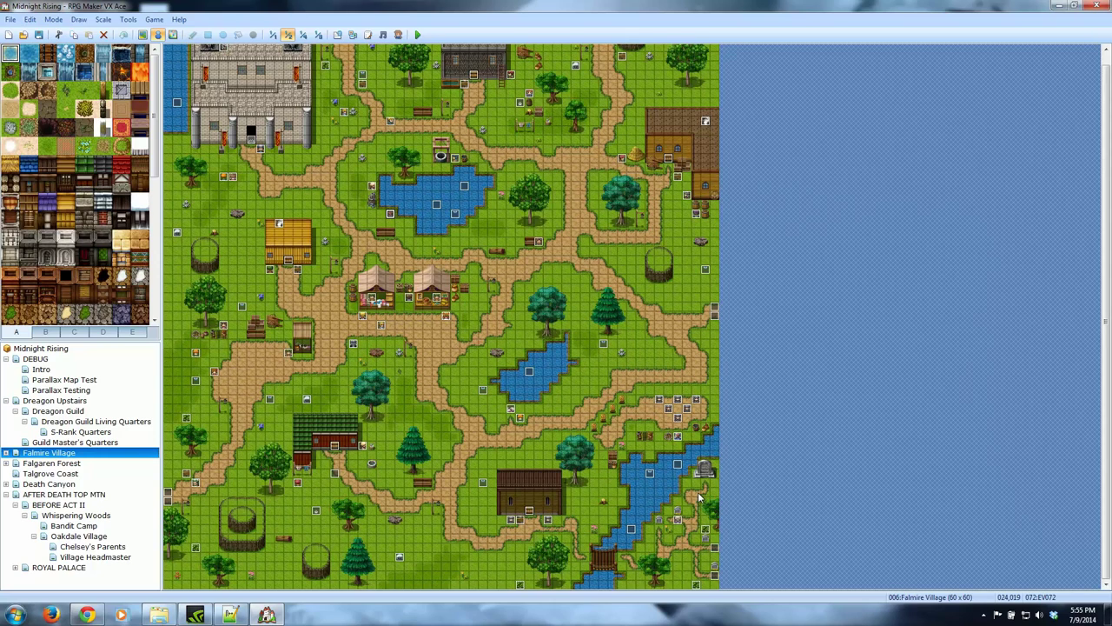
{"action": "left_click", "coordinate": [338, 36]}
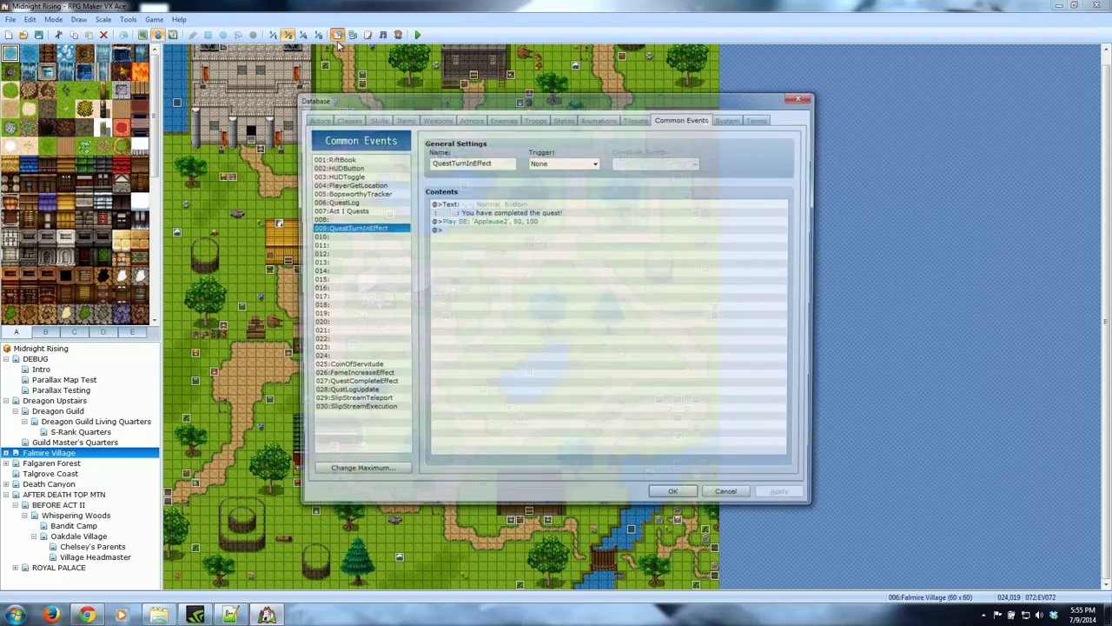
{"action": "left_click", "coordinate": [379, 411]}
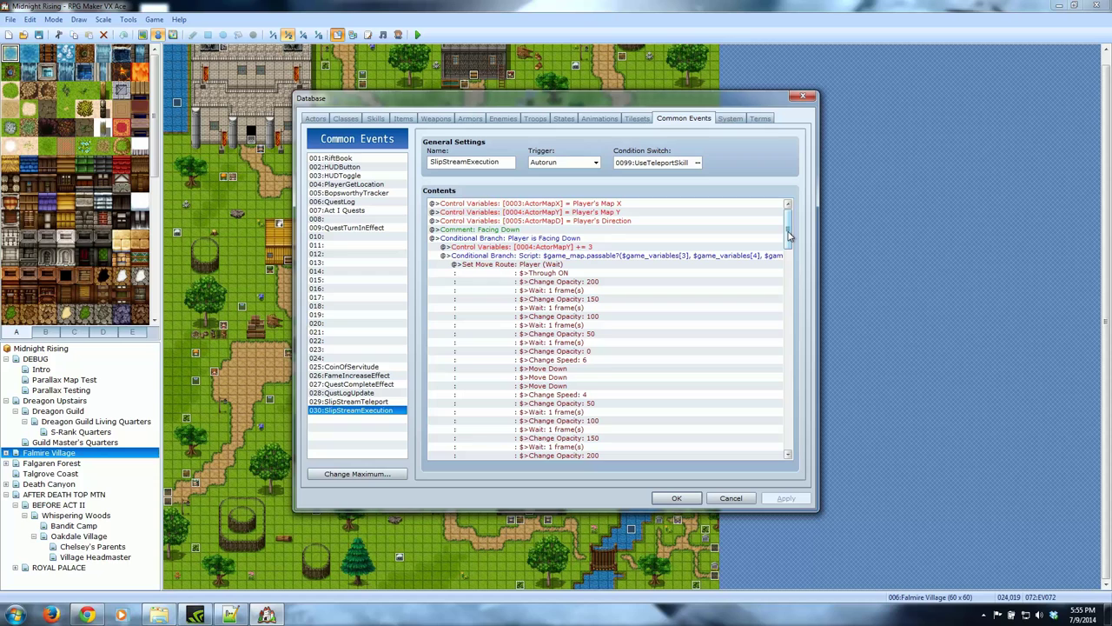
{"action": "left_click_drag", "start_coordinate": [789, 235], "coordinate": [791, 204]}
{"action": "left_click", "coordinate": [730, 497]}
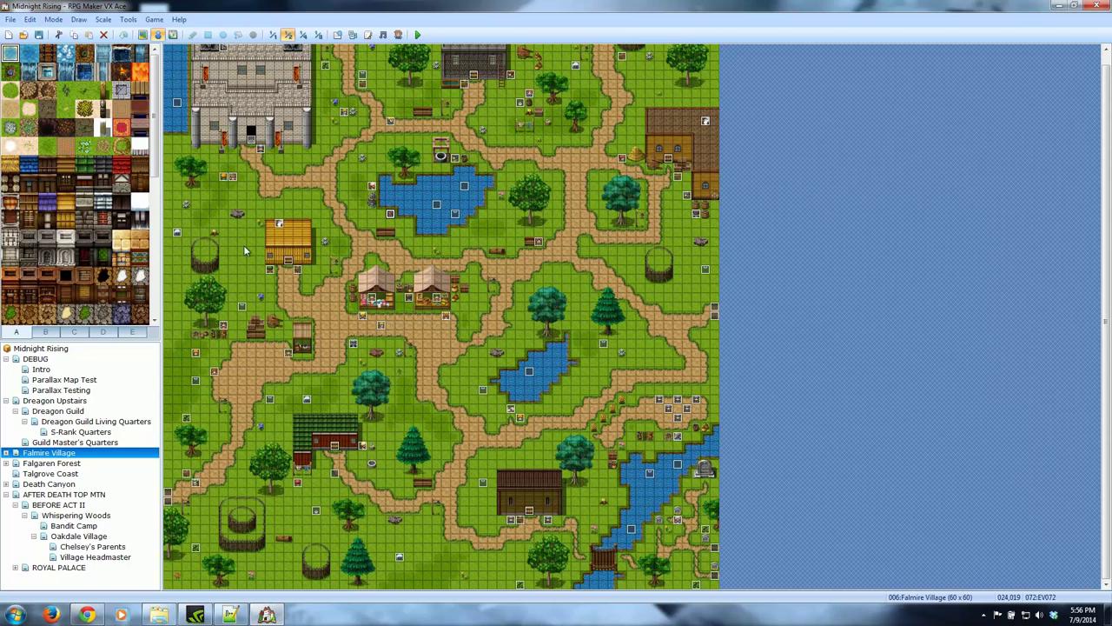
Select a tile beside the pond, view the map at 1:1 scale and scroll up
{"action": "left_click", "coordinate": [492, 197]}
{"action": "left_click", "coordinate": [272, 35]}
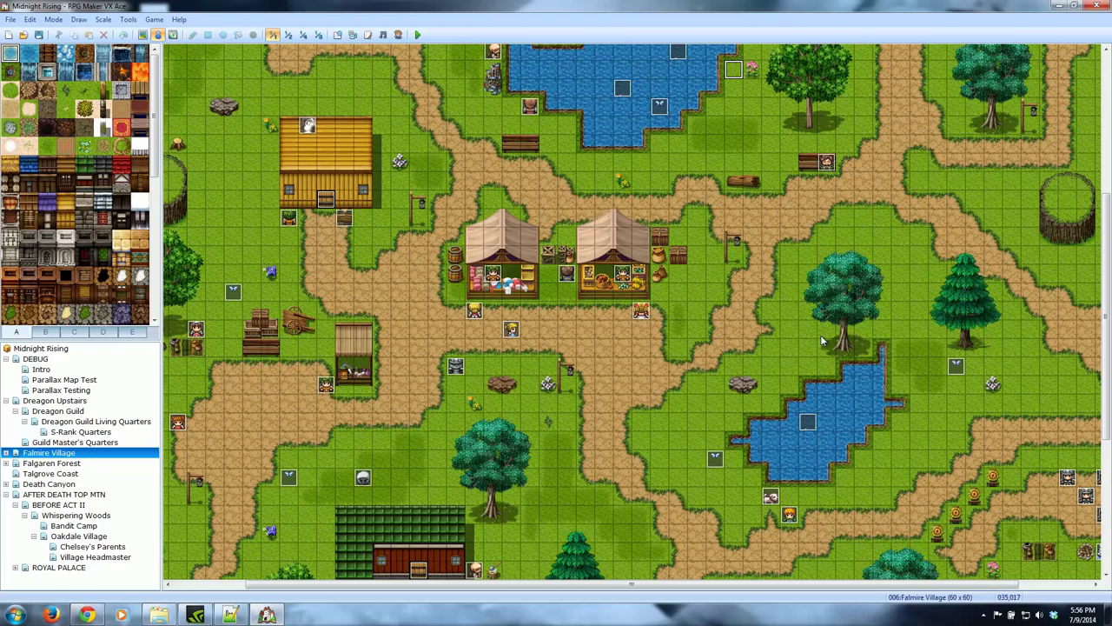
{"action": "left_click_drag", "start_coordinate": [1105, 320], "coordinate": [1099, 217]}
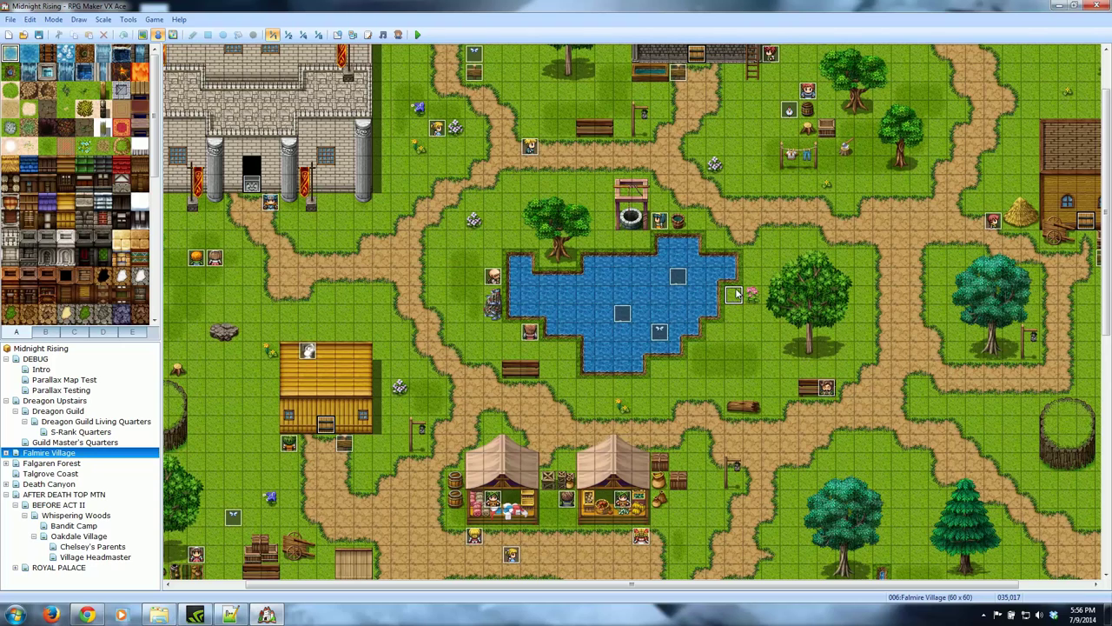
{"action": "key", "text": "Up"}
{"action": "key", "text": "Up"}
{"action": "key", "text": "Up"}
{"action": "key", "text": "Up"}
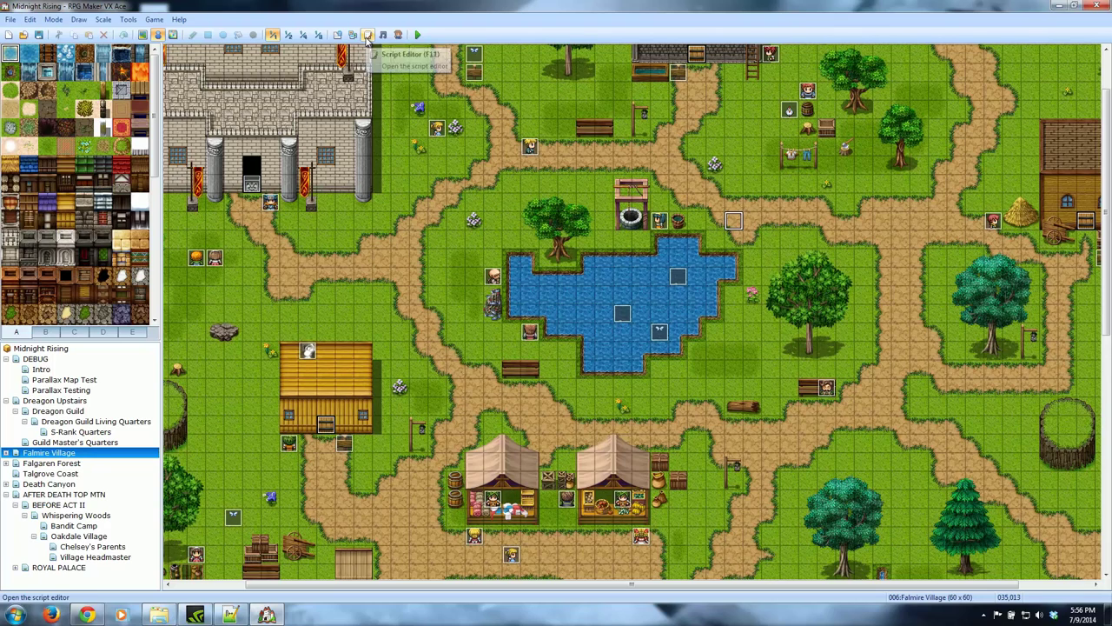
Reopen the Common Events database and view empty entries 020 and 008
{"action": "left_click", "coordinate": [338, 34]}
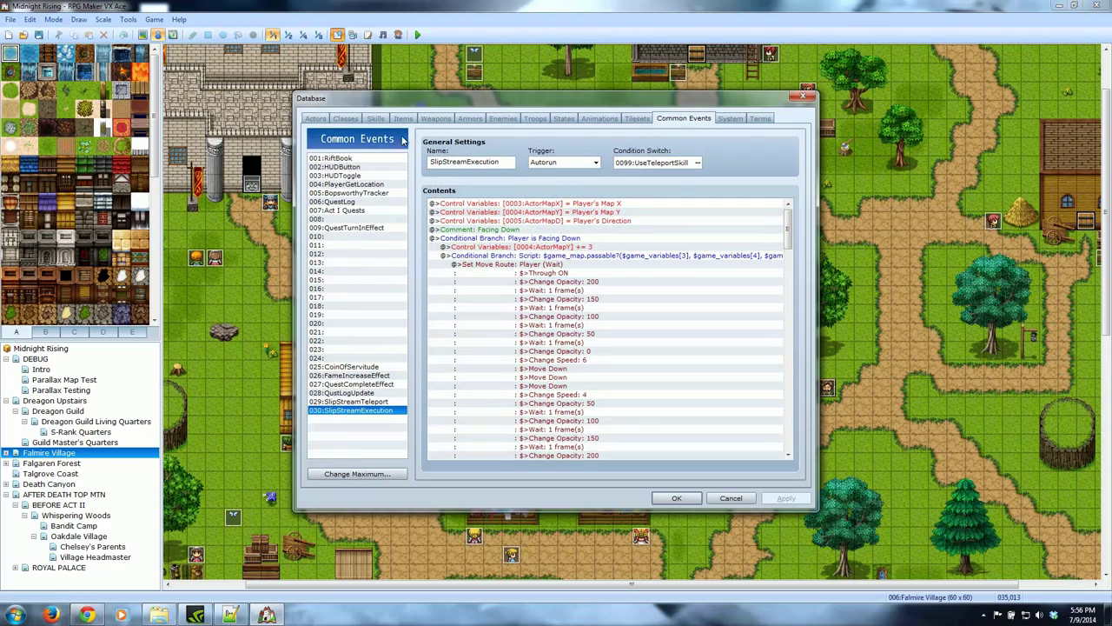
{"action": "mouse_move", "coordinate": [801, 217]}
{"action": "left_mouse_down"}
{"action": "mouse_move", "coordinate": [800, 426]}
{"action": "mouse_move", "coordinate": [805, 203]}
{"action": "left_mouse_up"}
{"action": "left_click", "coordinate": [350, 324]}
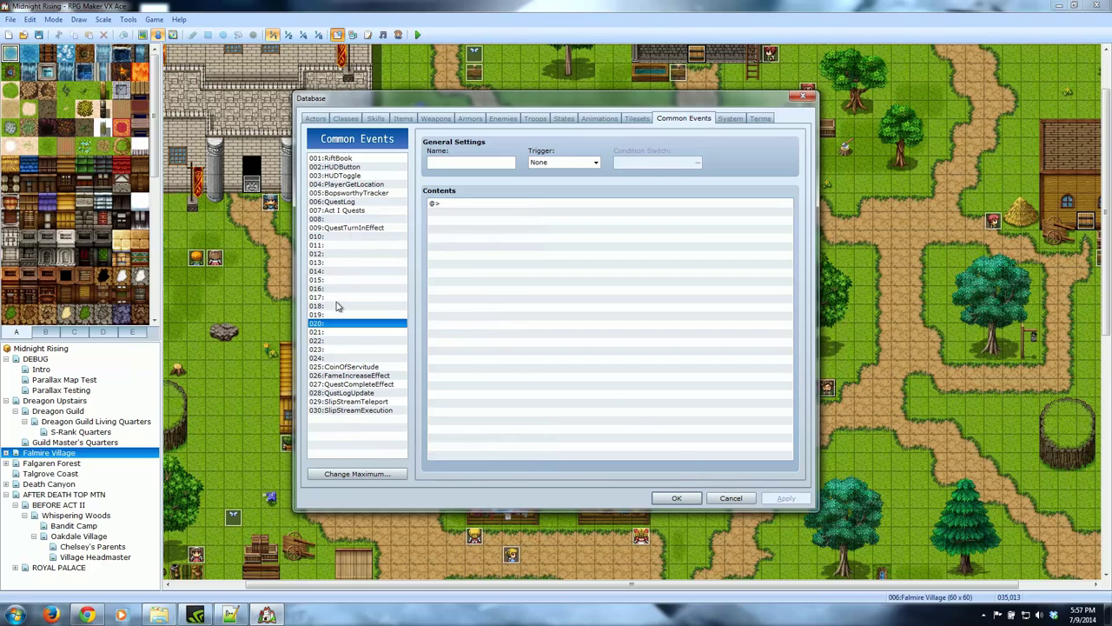
{"action": "left_click", "coordinate": [337, 220]}
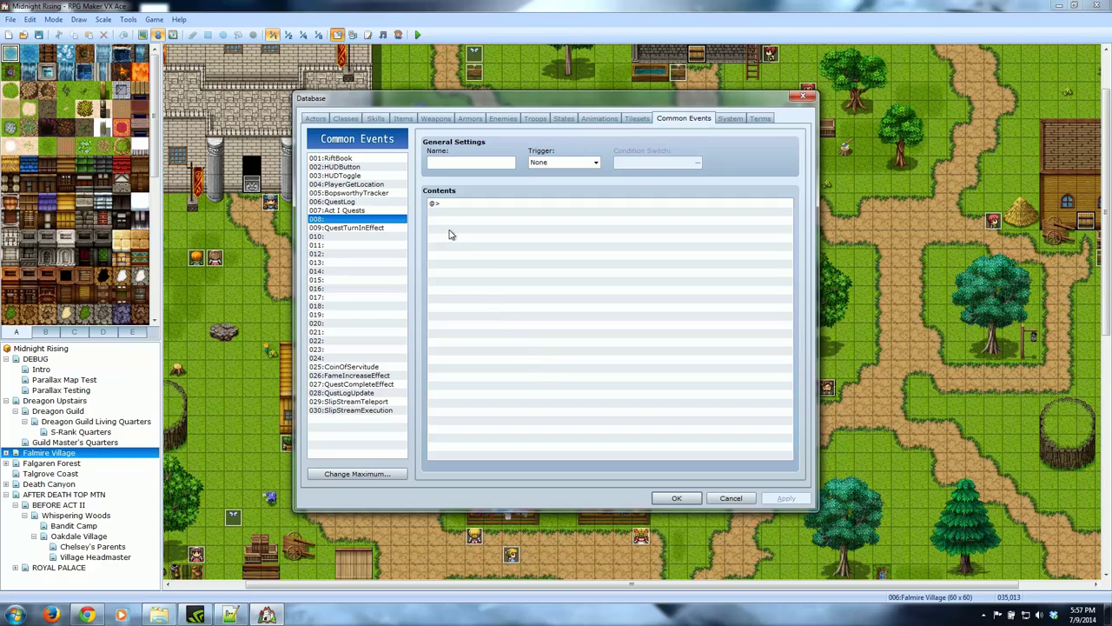
Browse 002:HUDButton, 003:HUDToggle and empty 008, ending on HUDButton
{"action": "left_click", "coordinate": [339, 169]}
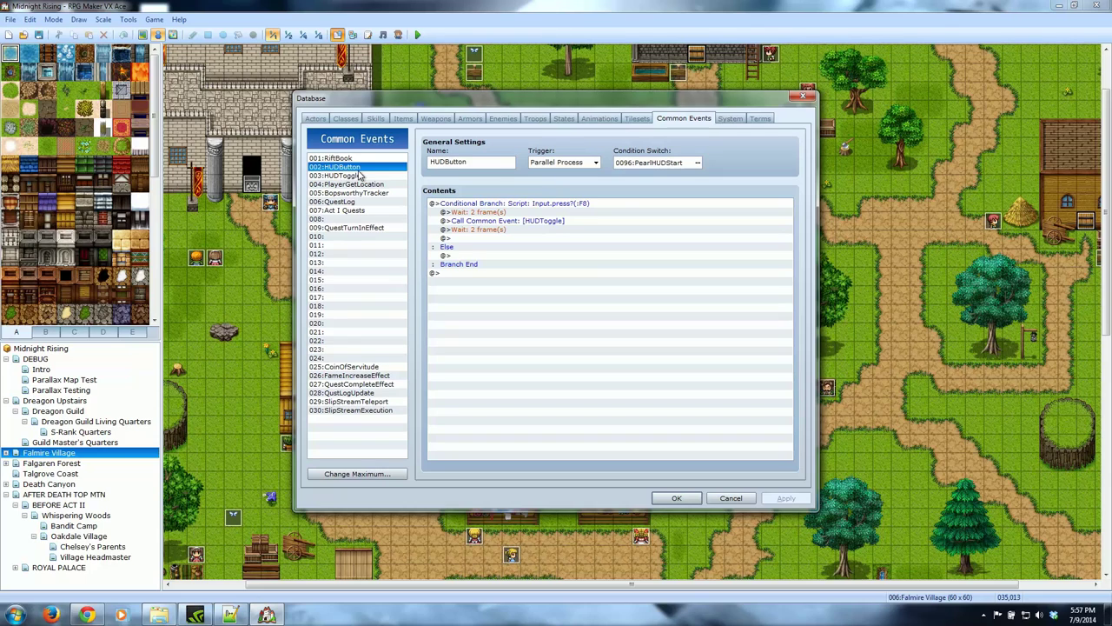
{"action": "left_click", "coordinate": [357, 177]}
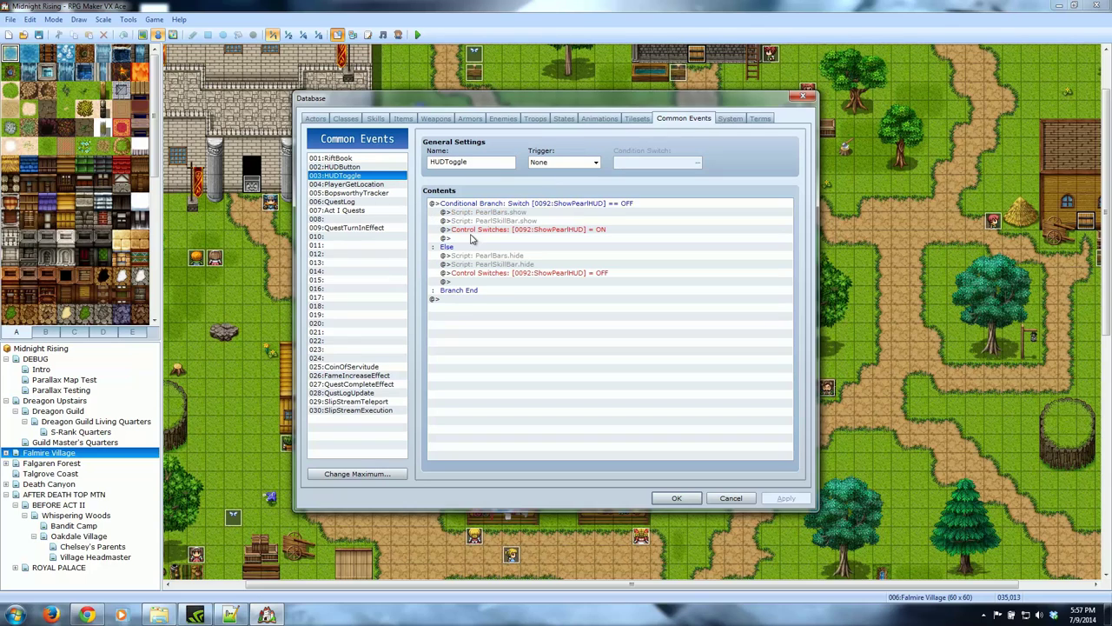
{"action": "left_click", "coordinate": [355, 219]}
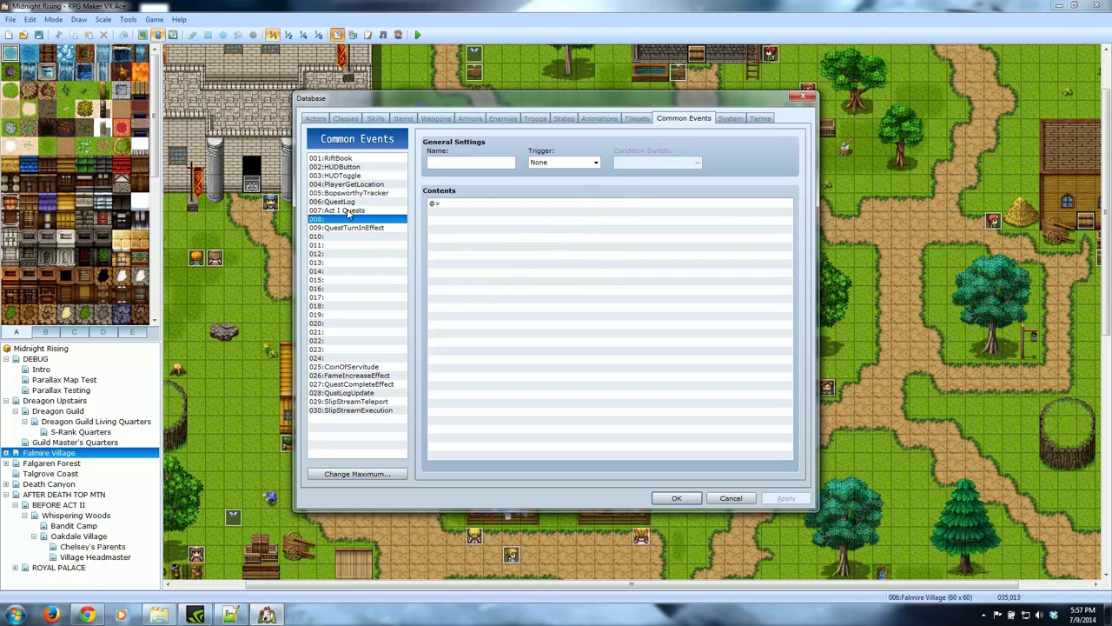
{"action": "left_click", "coordinate": [351, 167]}
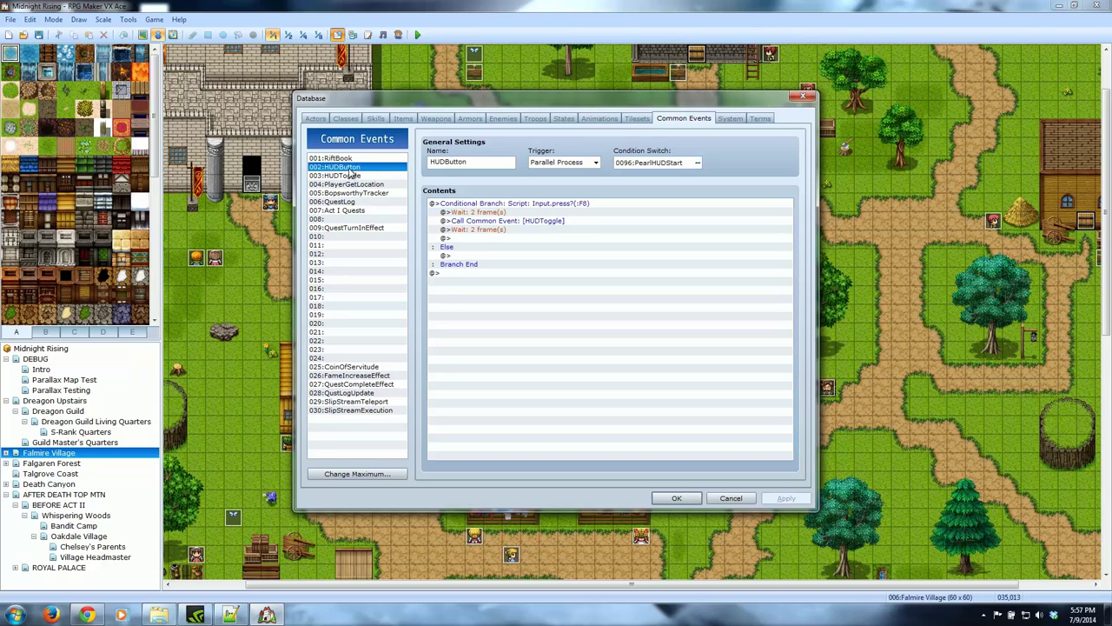
Compare HUDButton's Call Common Event line with 003:HUDToggle, which flips switch 0092:ShowPearlHUD
{"action": "left_click", "coordinate": [505, 222]}
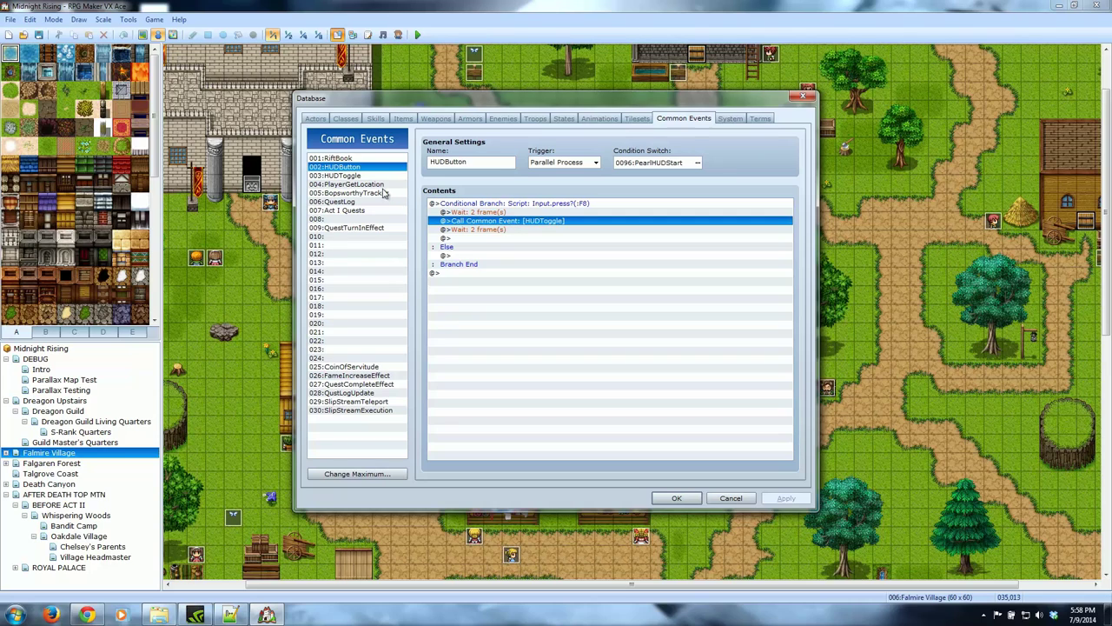
{"action": "left_click", "coordinate": [349, 177]}
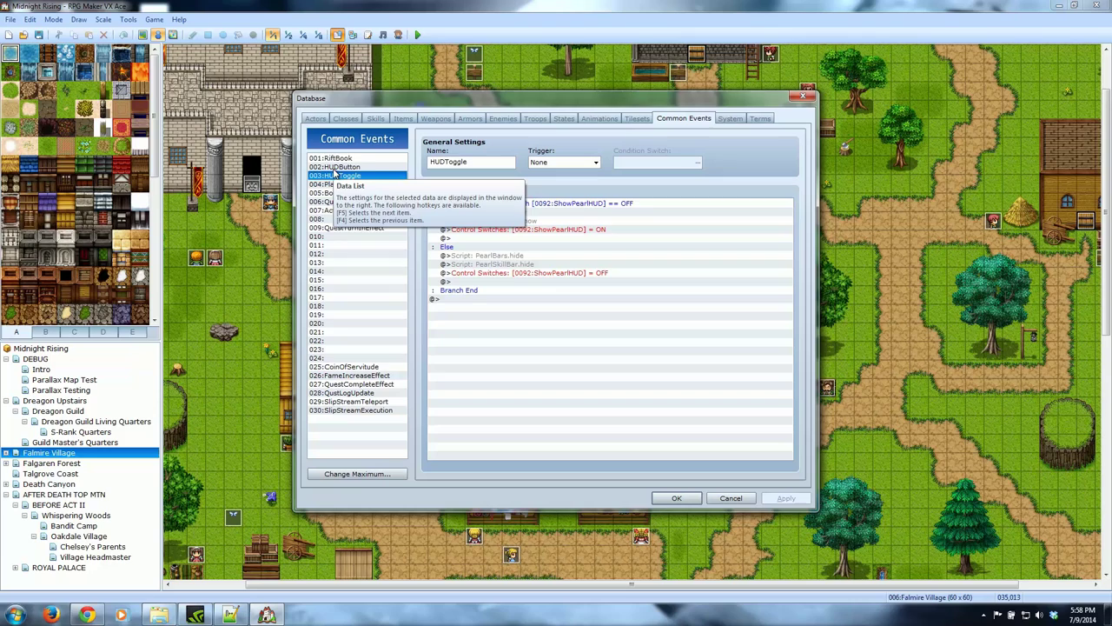
{"action": "left_click", "coordinate": [334, 167]}
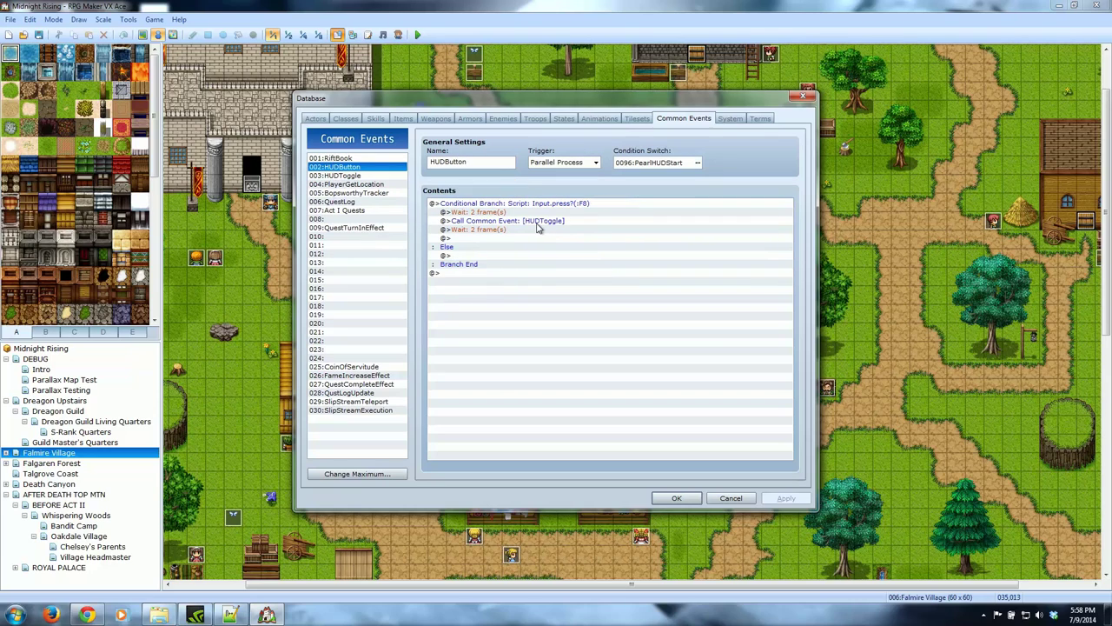
{"action": "left_click", "coordinate": [335, 176]}
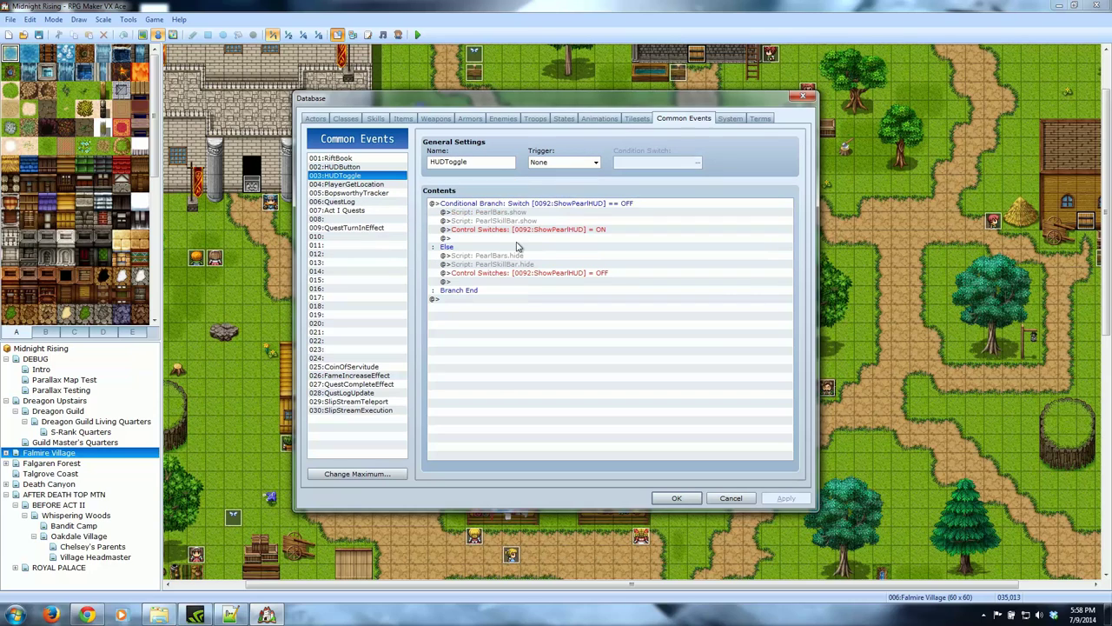
{"action": "left_click", "coordinate": [363, 264]}
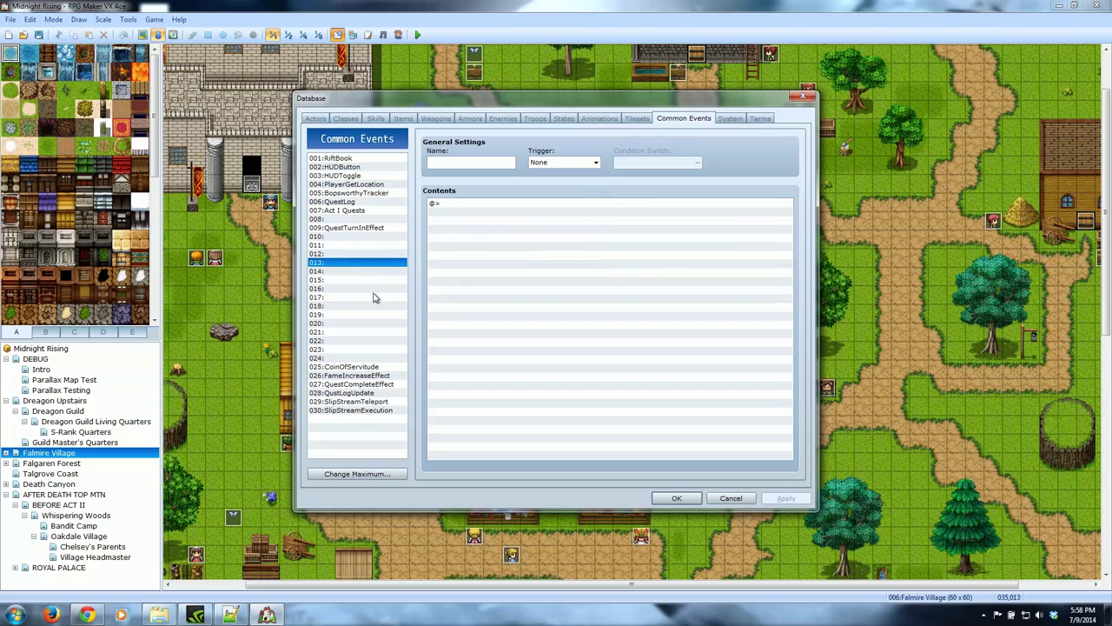